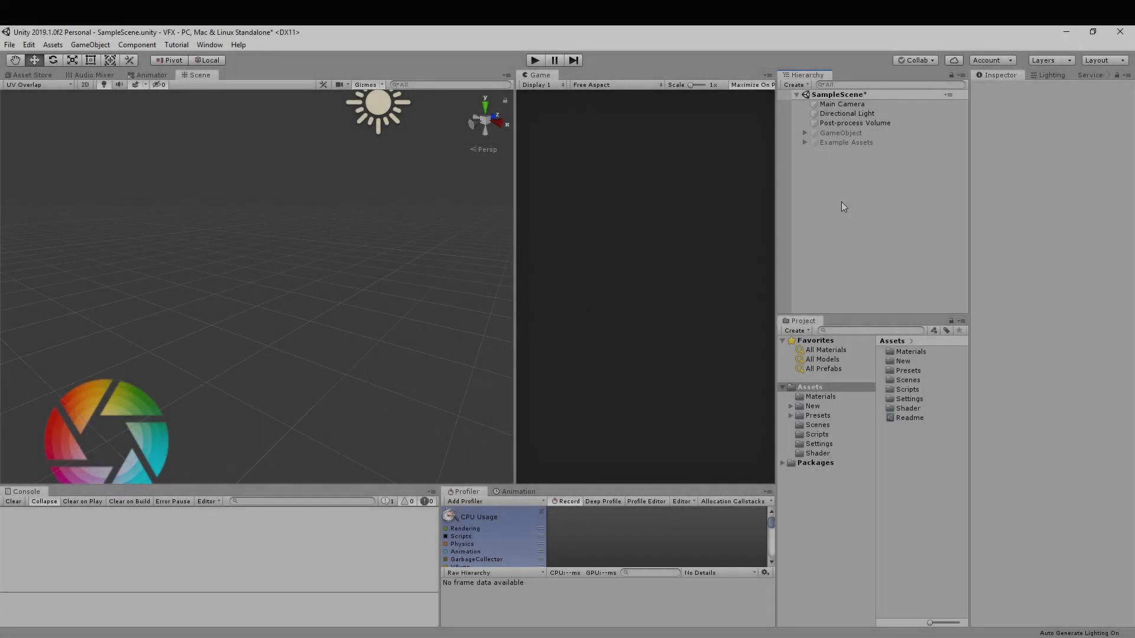
- Add a 3D Sphere object to the scene from the Hierarchy
right_click(842, 202)
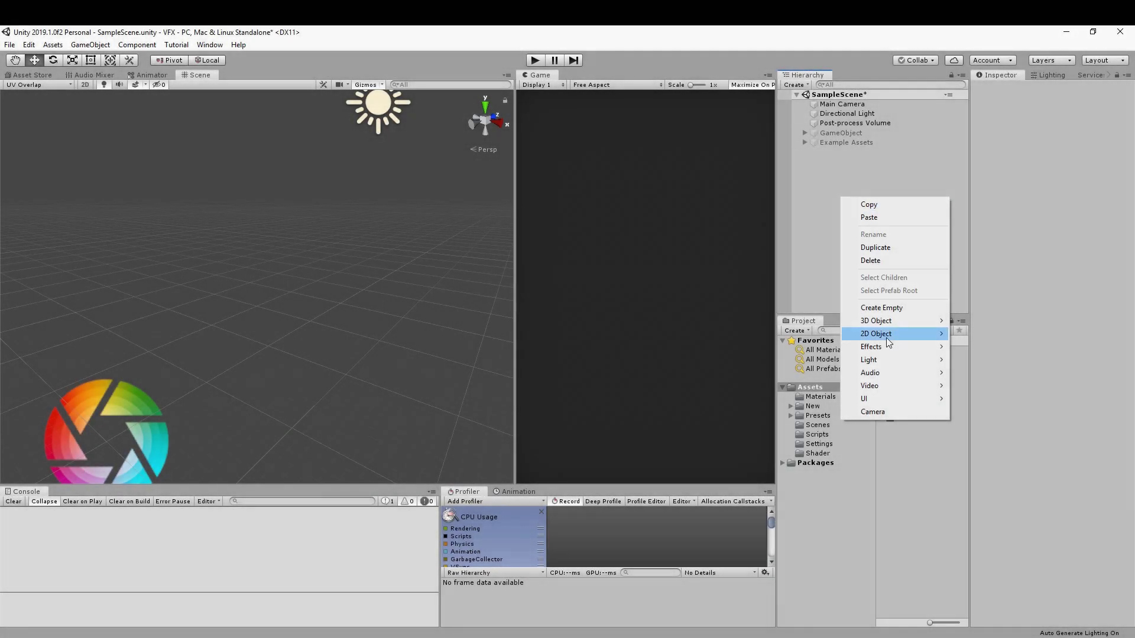
mouse_move(886, 321)
click(973, 334)
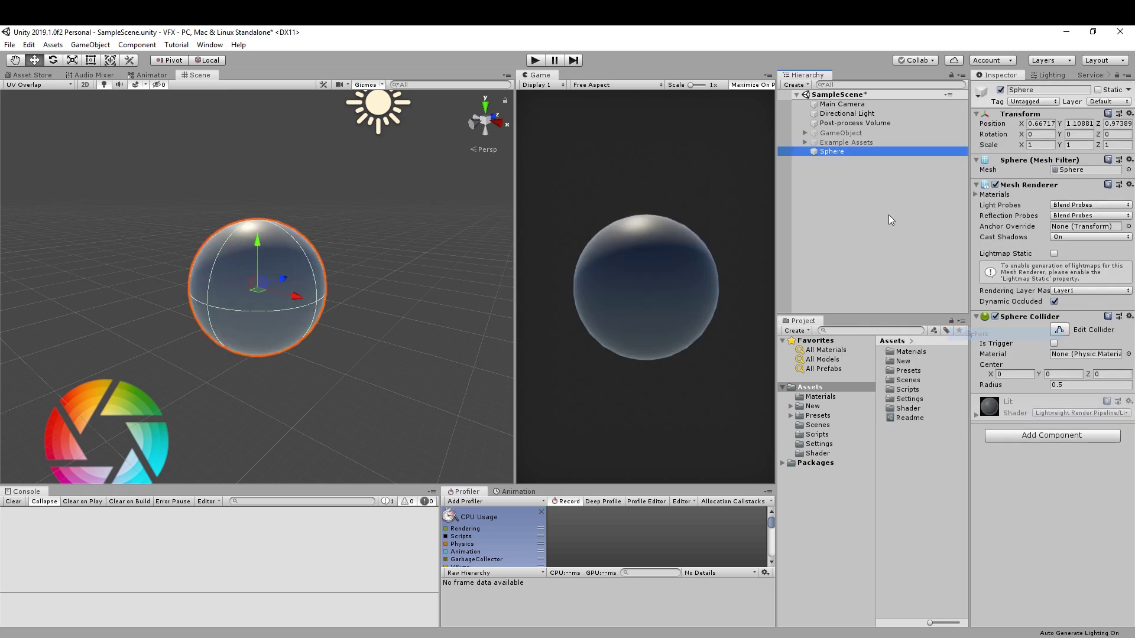
- Create a new material in the Assets folder named Noise
right_click(910, 484)
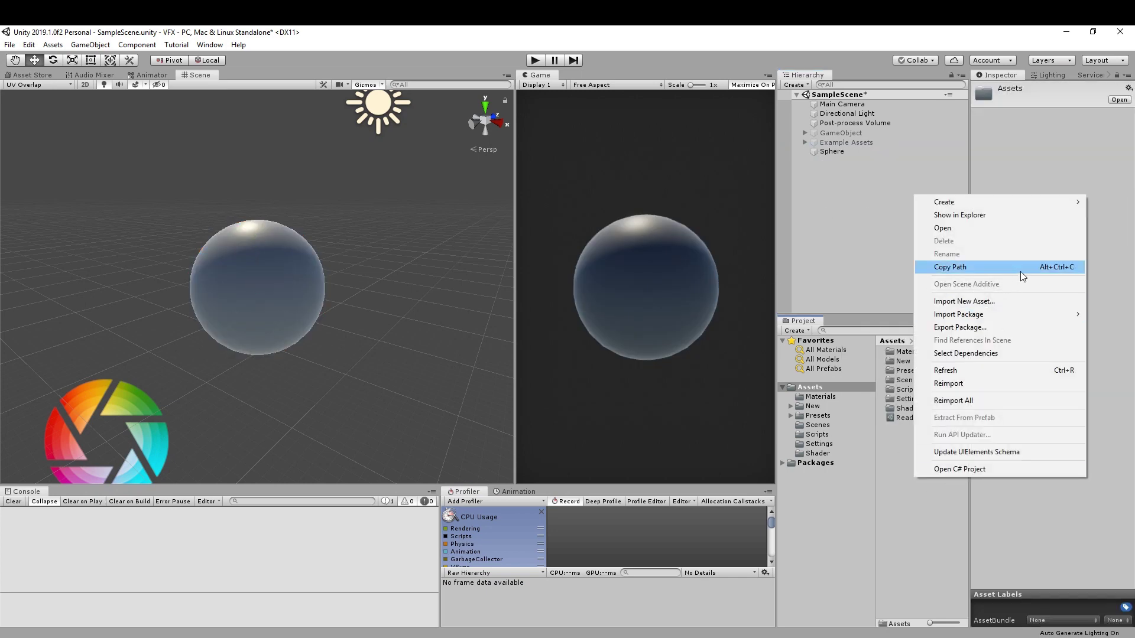
mouse_move(996, 201)
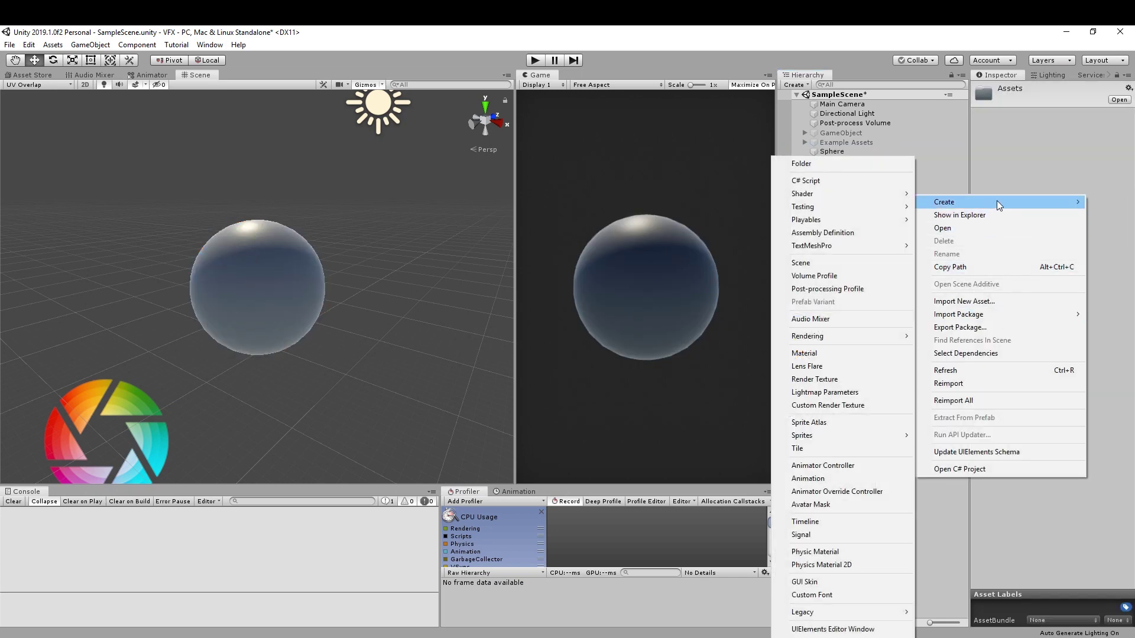
click(828, 353)
text(Noi)
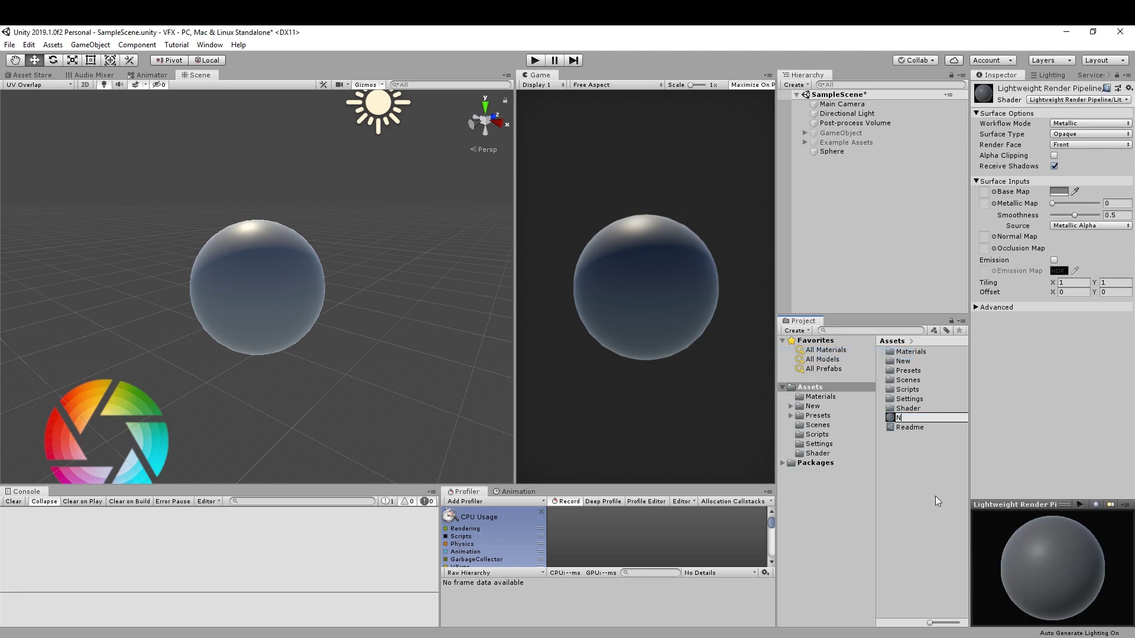
text(se)
key(Return)
- Create a PBR shader graph named Noise and assign it to the Noise material
right_click(906, 478)
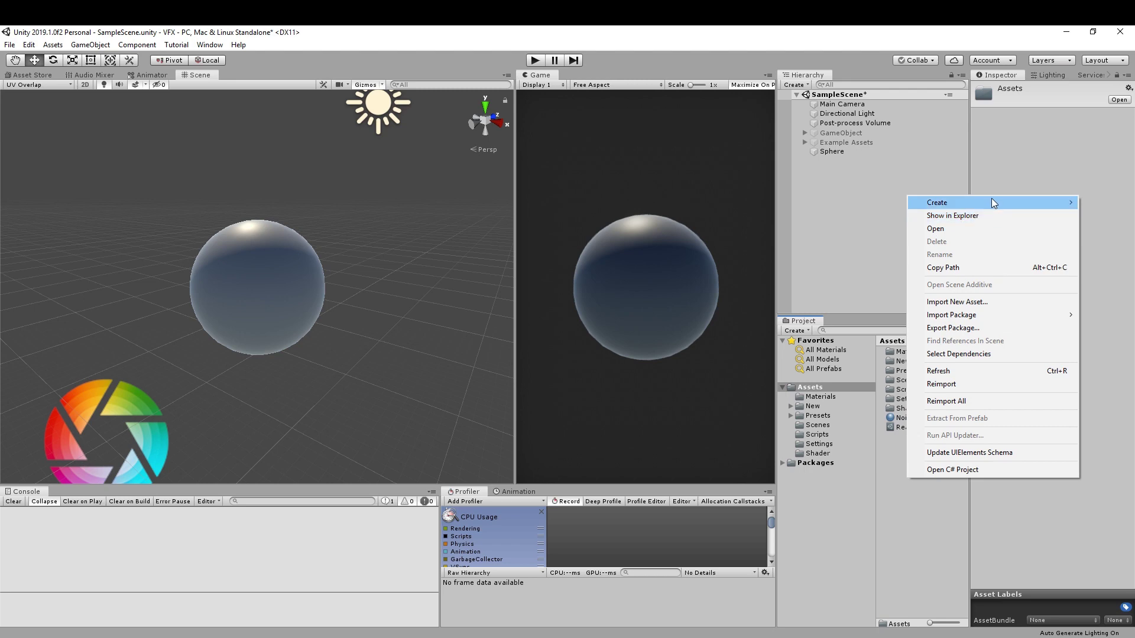
mouse_move(993, 203)
mouse_move(838, 193)
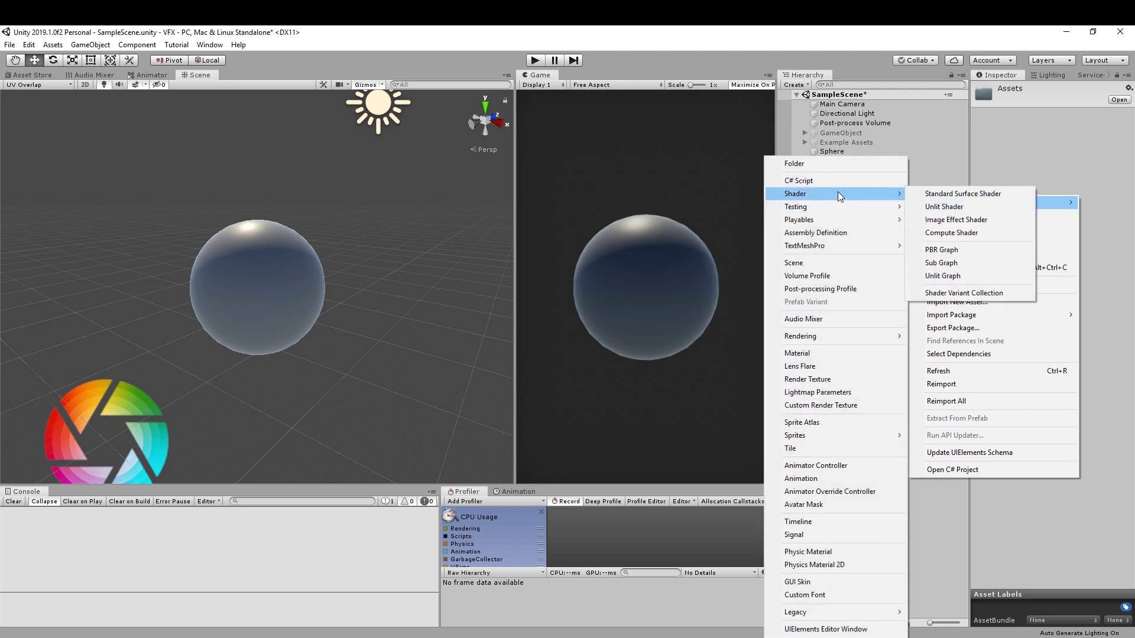
click(941, 249)
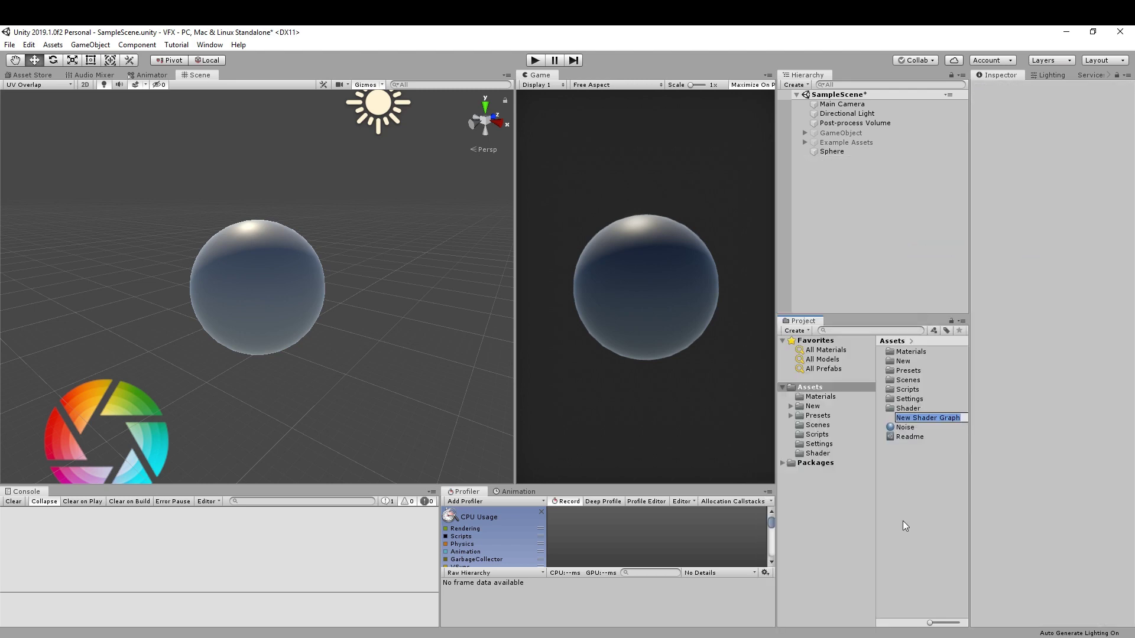
text(No)
text(ise)
click(901, 512)
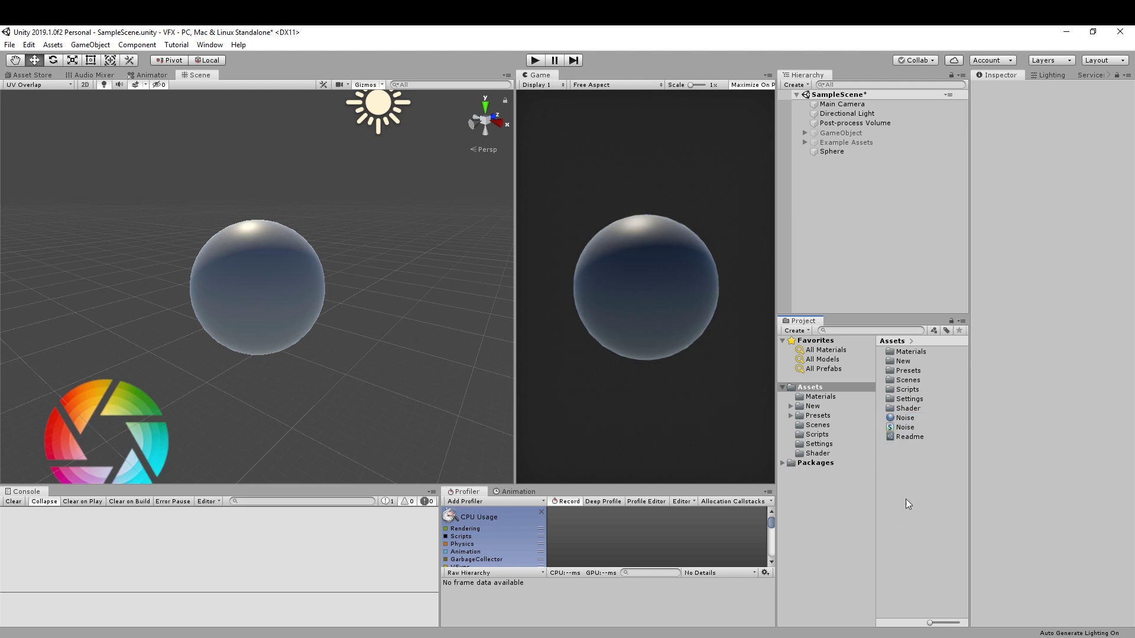
drag(910, 432, 830, 155)
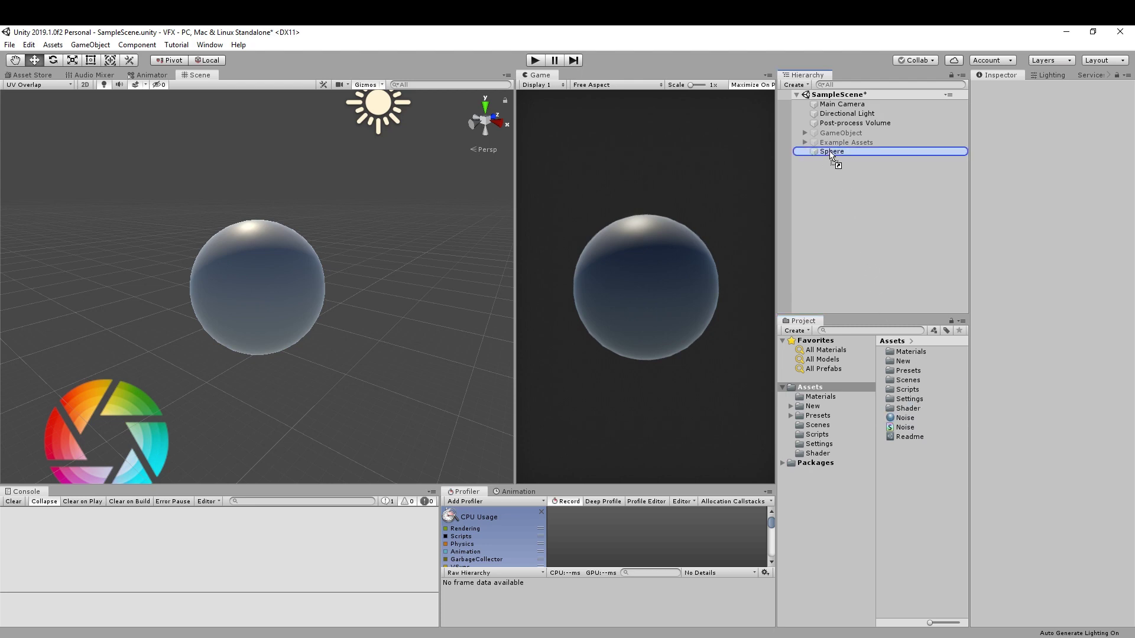
- Open the Noise shader graph and add a Simple Noise node
double_click(905, 427)
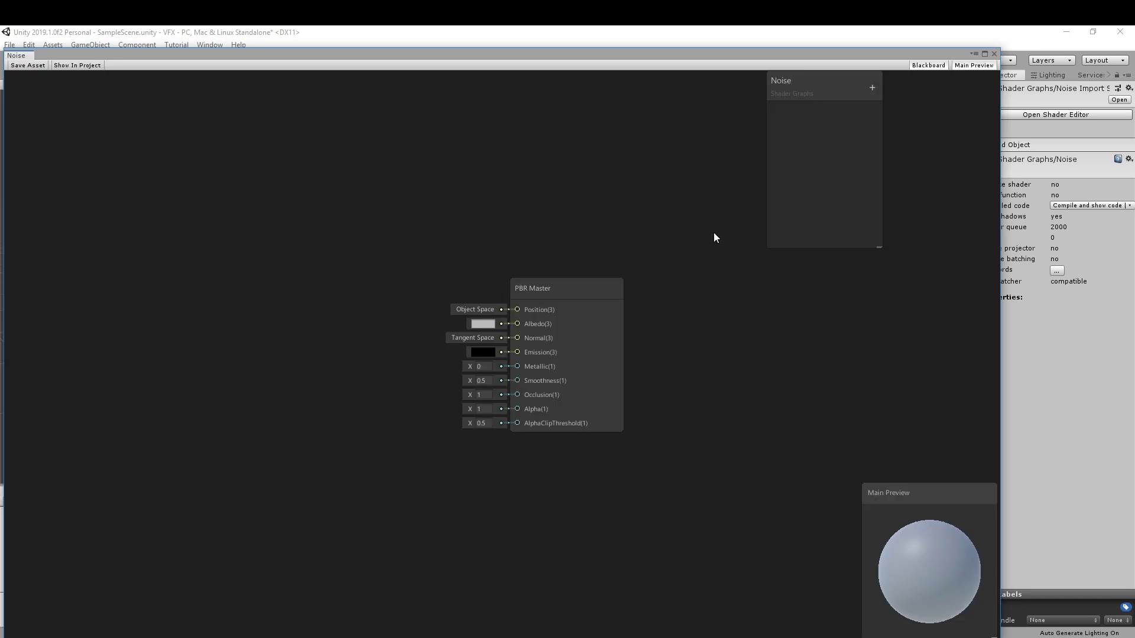
drag(829, 180, 999, 93)
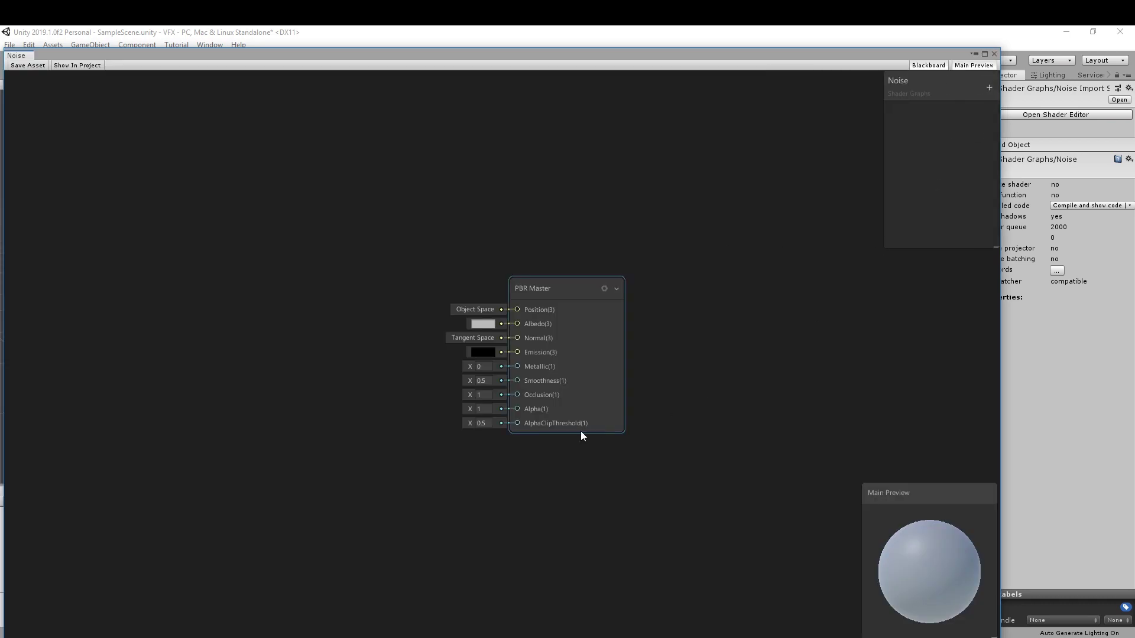
right_click(260, 290)
click(293, 292)
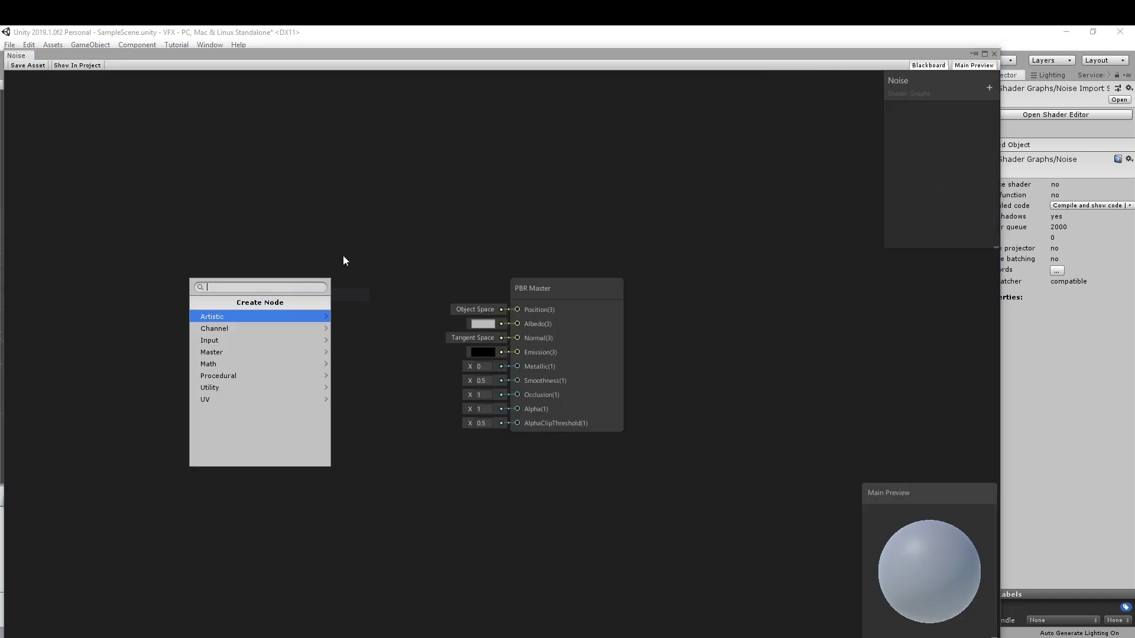
text(si)
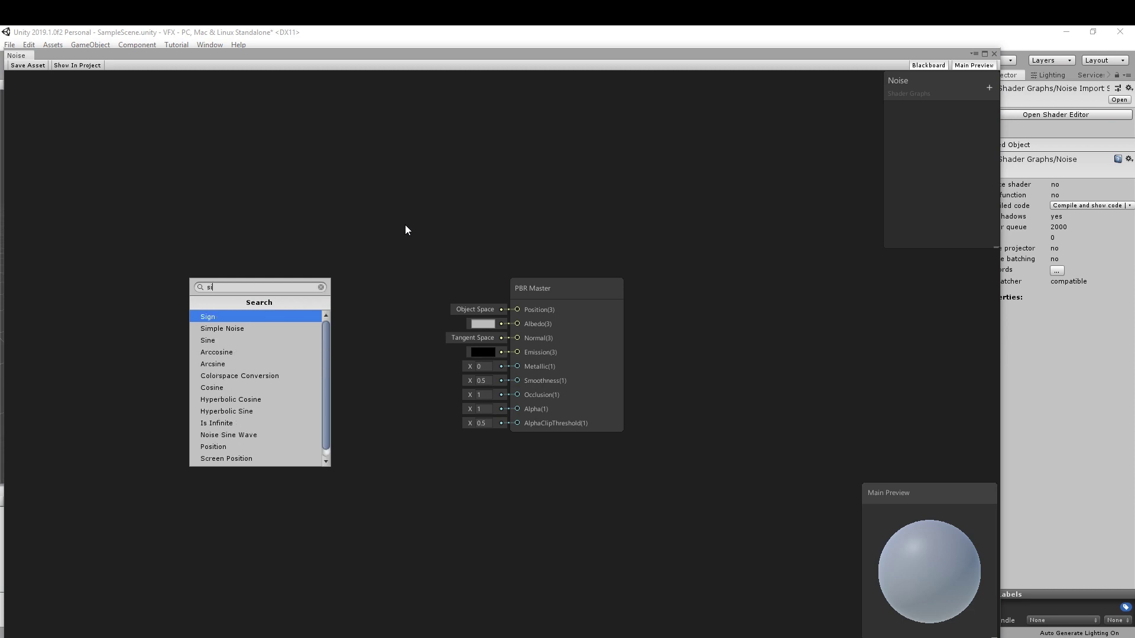
click(214, 330)
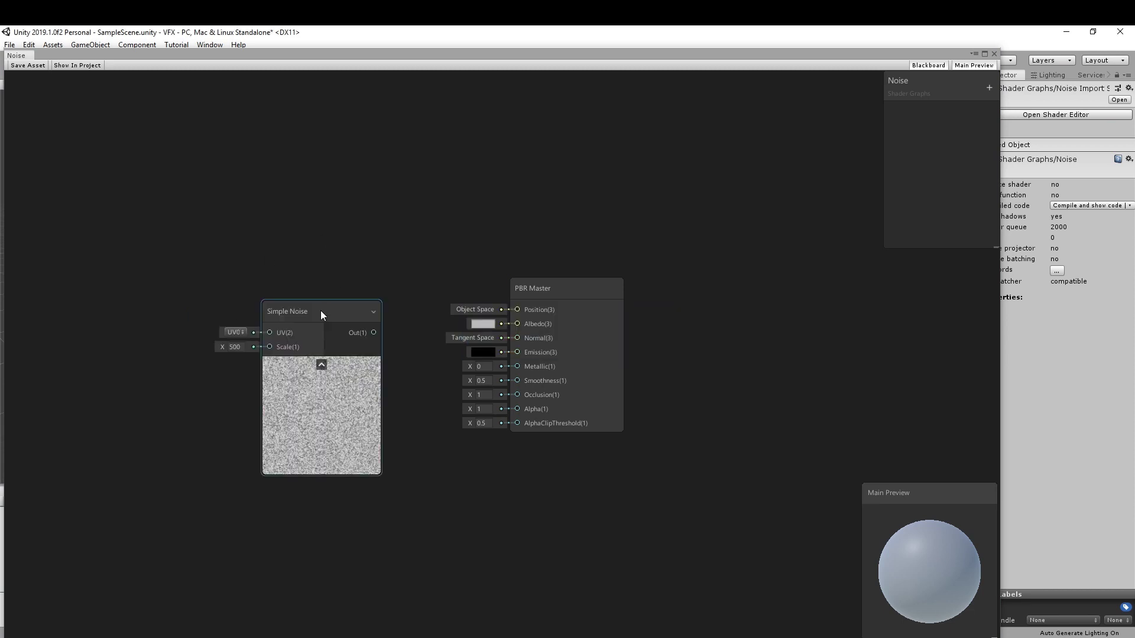
- Set the noise Scale to 40 and connect its output to the PBR Master's Alpha
drag(322, 314, 266, 251)
click(185, 288)
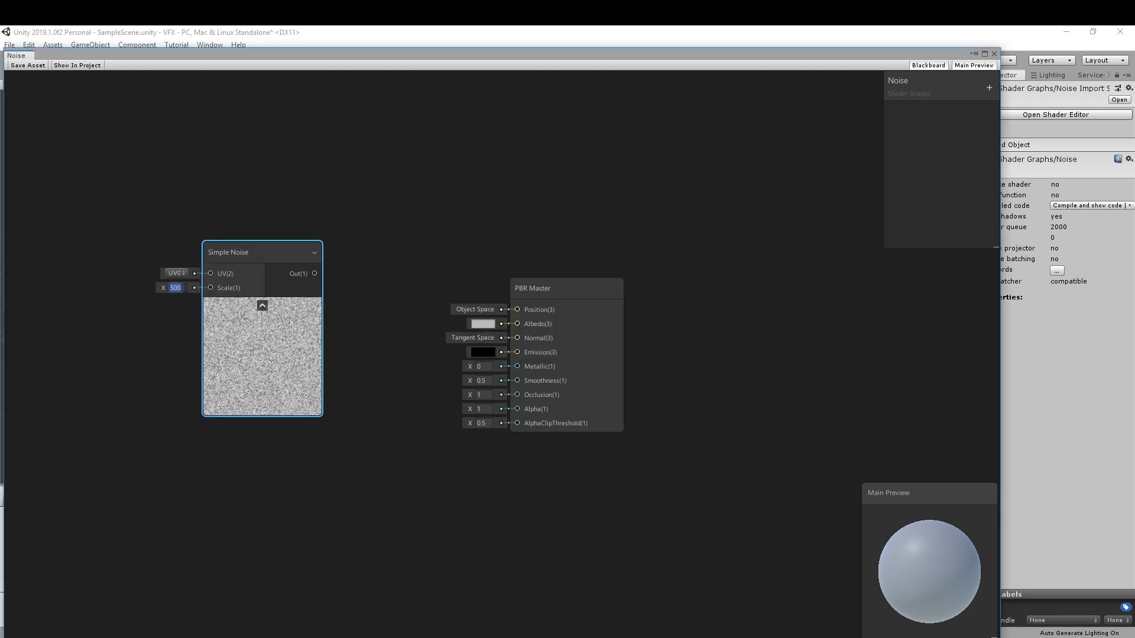
text(40)
click(379, 384)
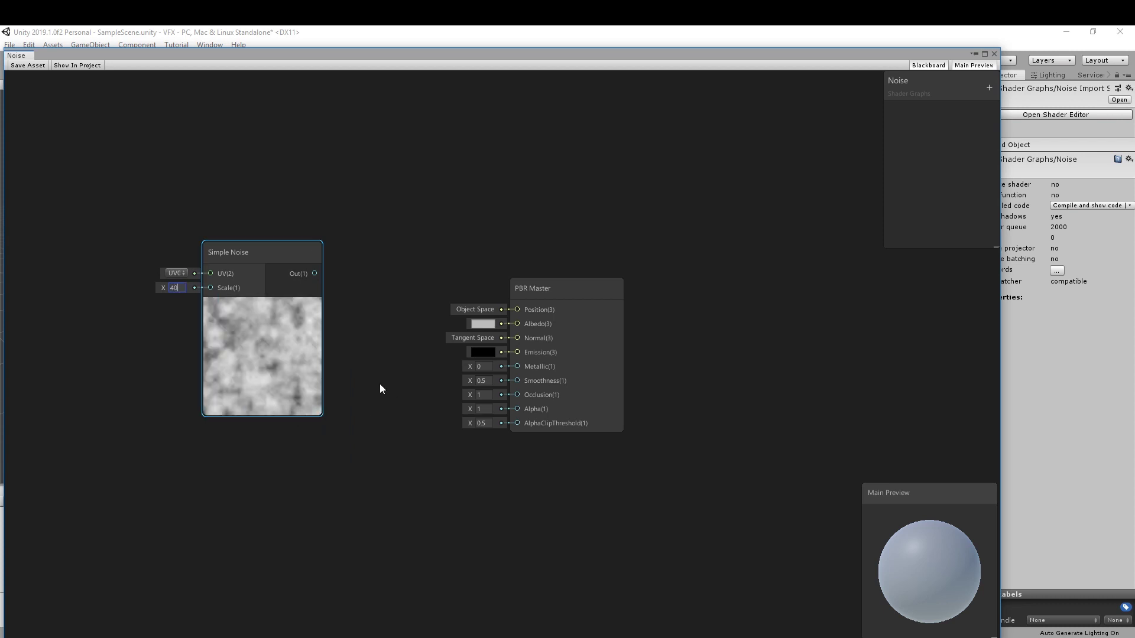
mouse_move(315, 273)
mouse_down()
mouse_move(491, 422)
mouse_move(517, 408)
mouse_up()
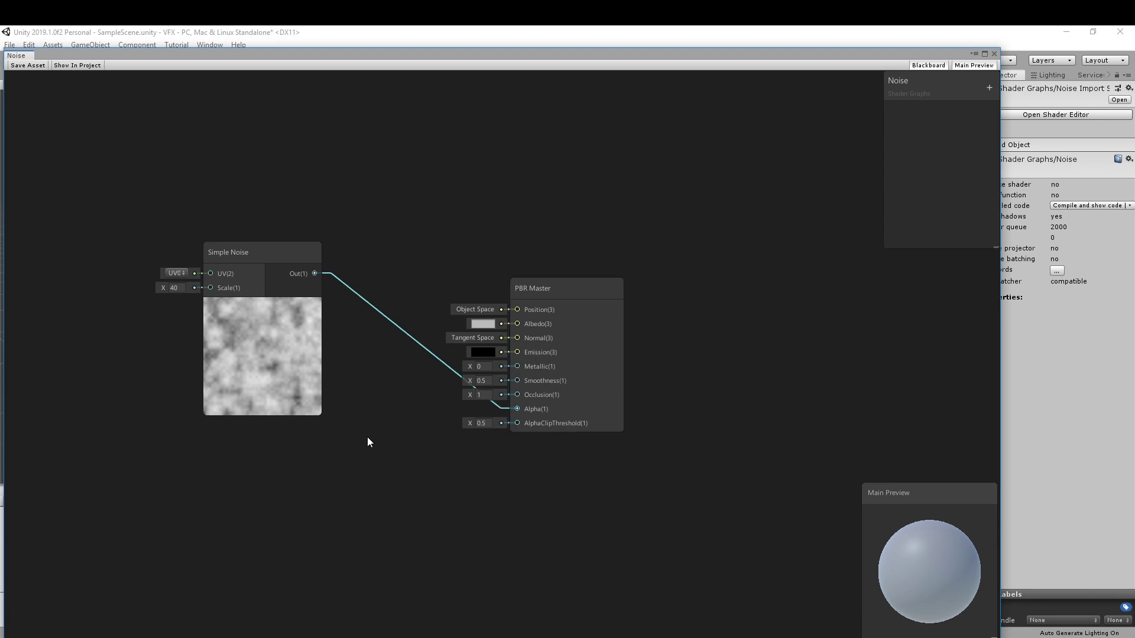
drag(572, 289, 605, 150)
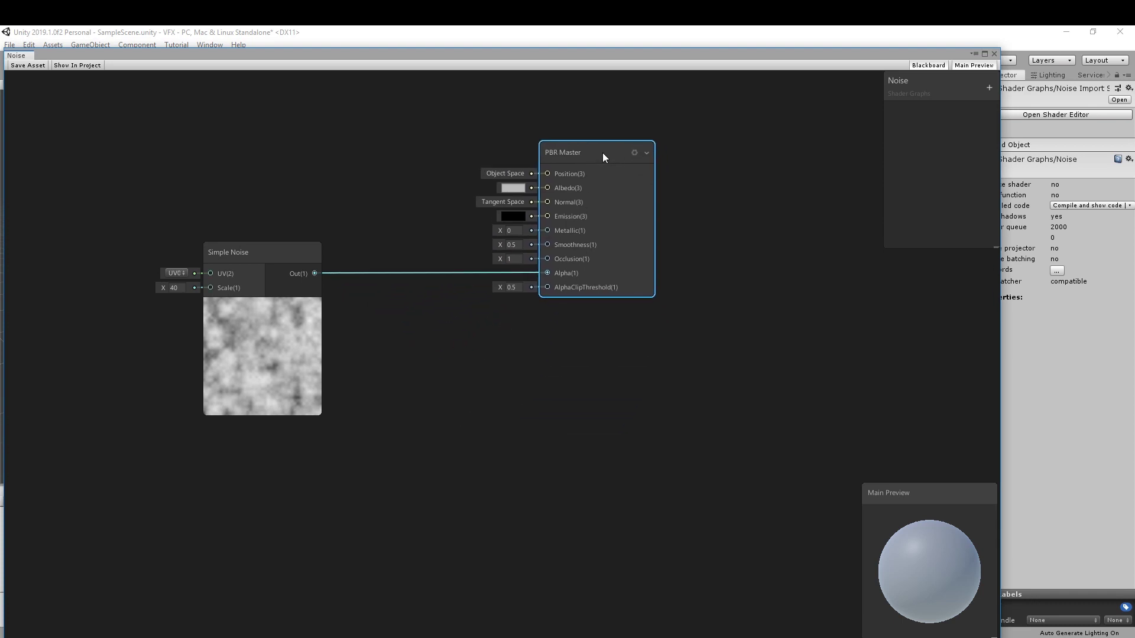
middle_drag(444, 434, 485, 471)
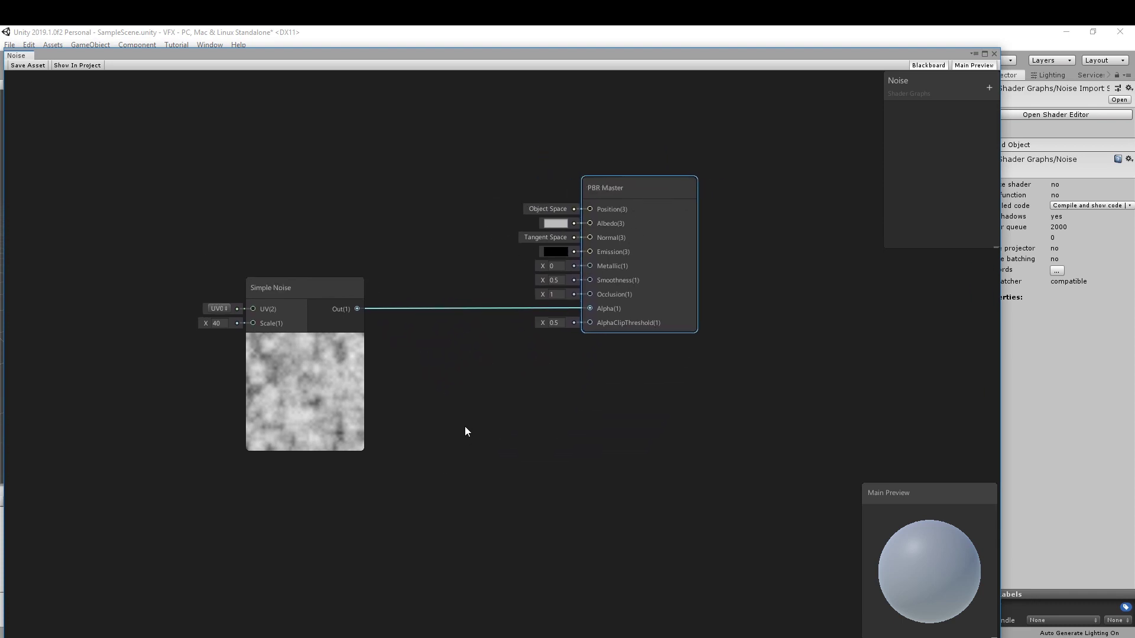
- Add a Vector 1 node and convert it into an exposed property
right_click(444, 430)
click(491, 437)
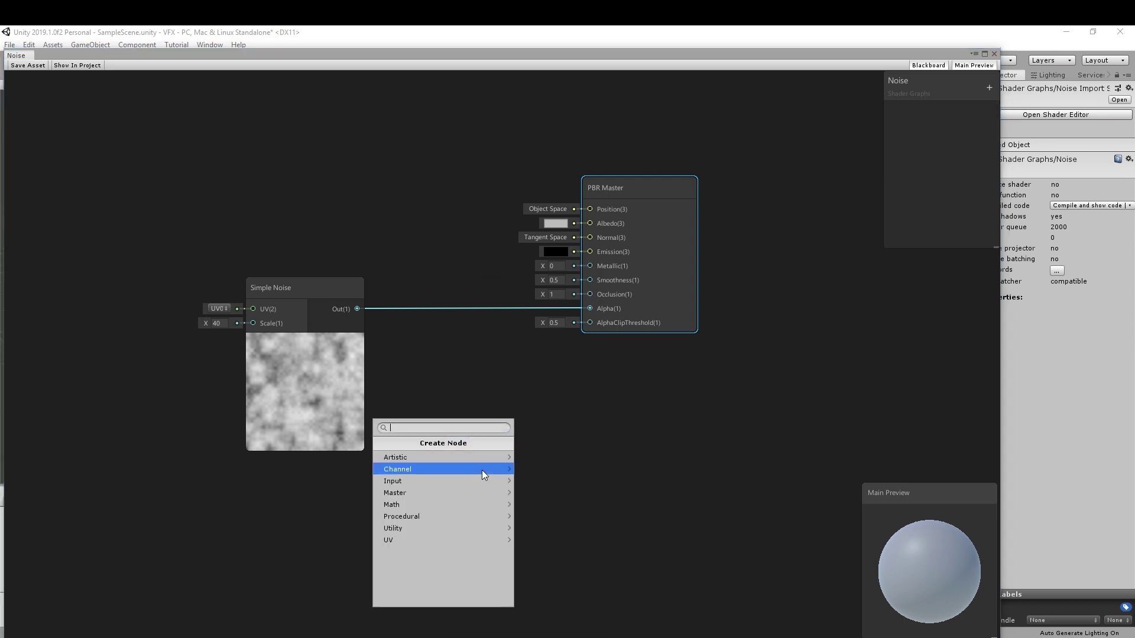
text(ve)
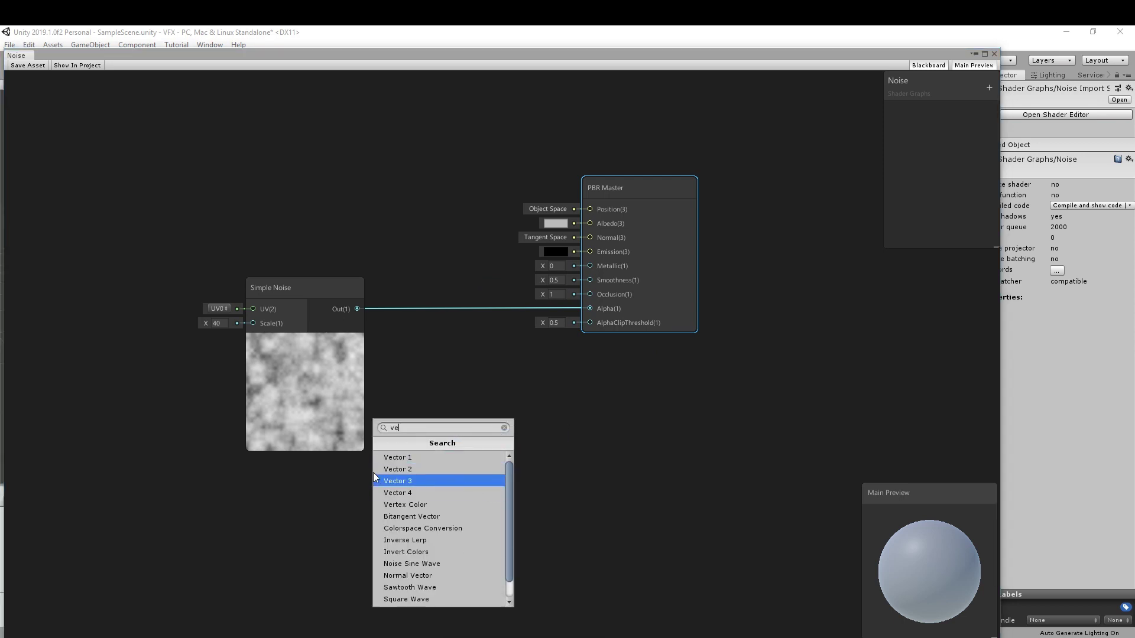
click(389, 459)
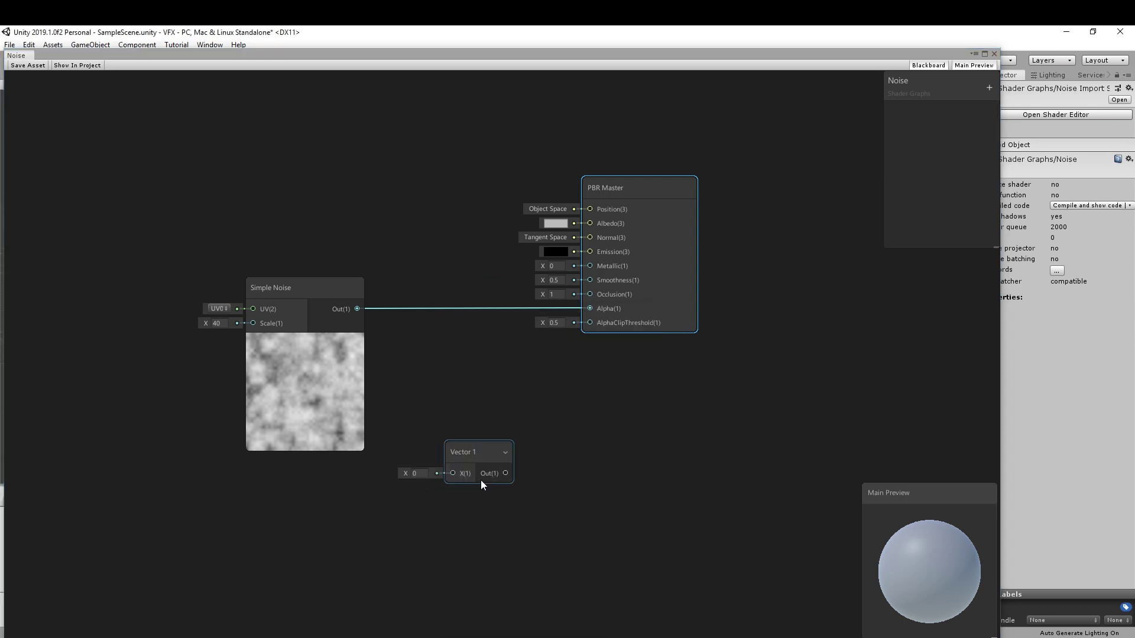
right_click(478, 453)
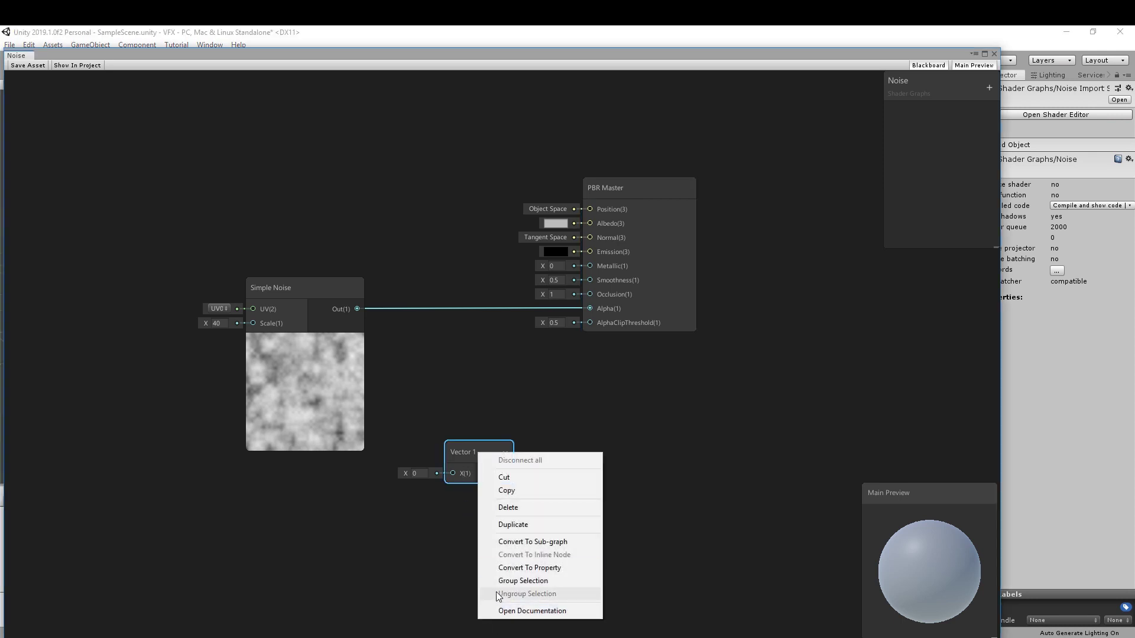
click(506, 568)
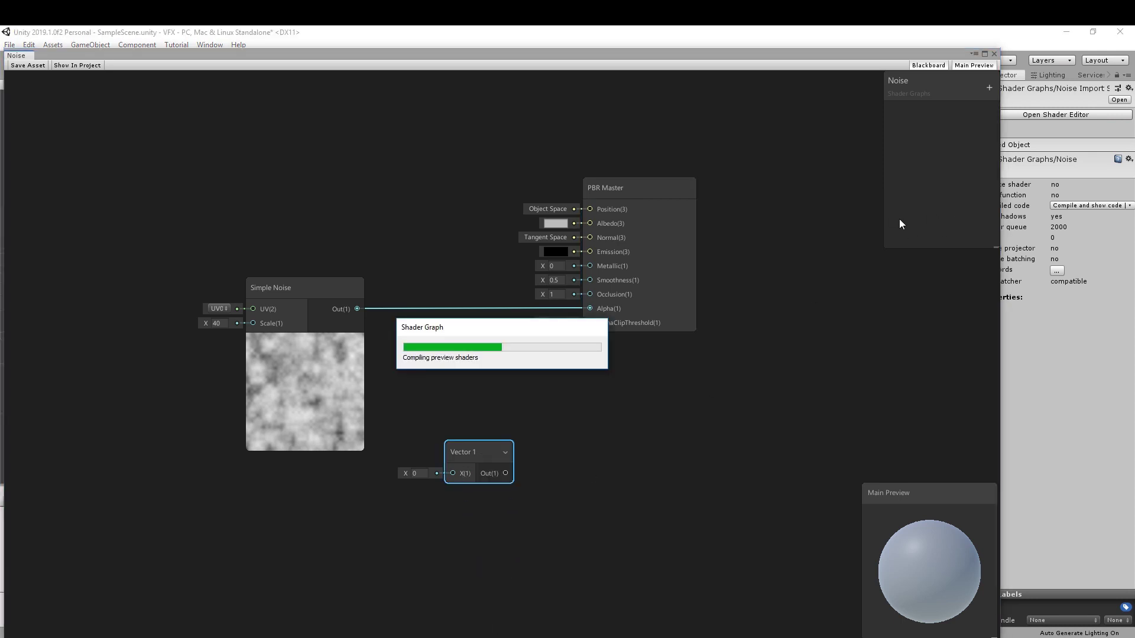
- Make the property a slider with default 0.3 and wire it to AlphaClipThreshold
click(957, 167)
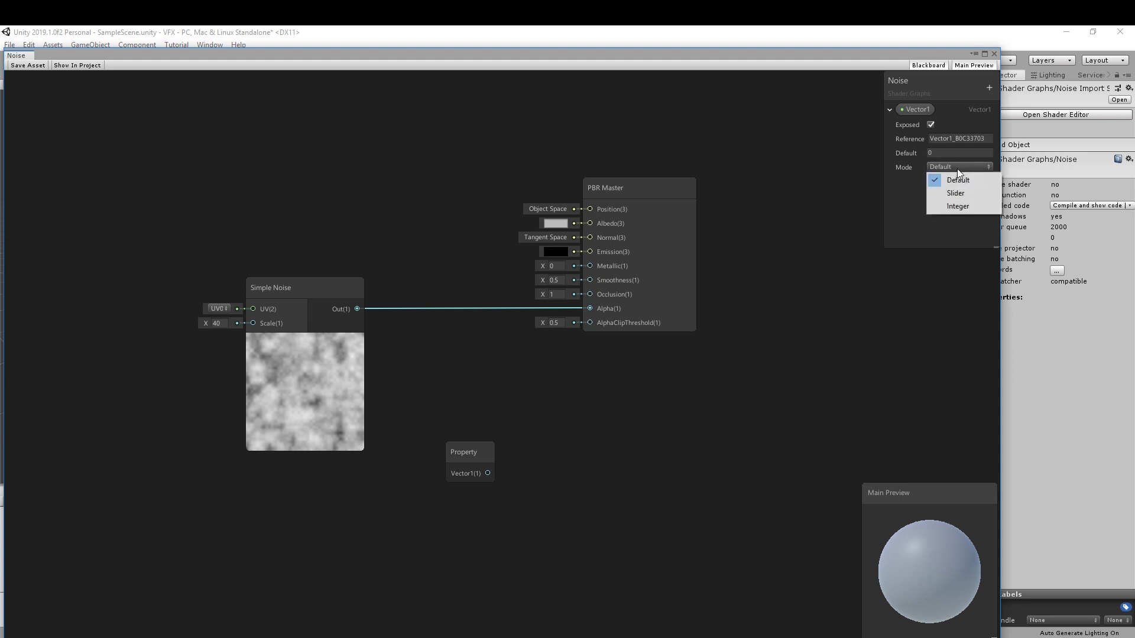
click(942, 187)
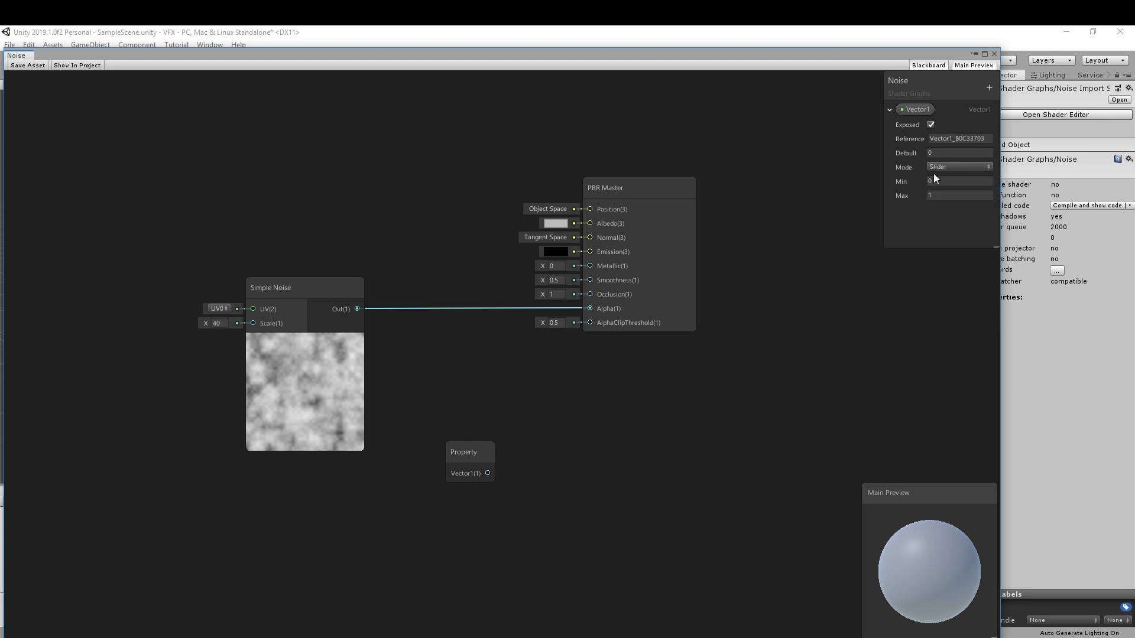
click(937, 153)
text(.3)
key(Return)
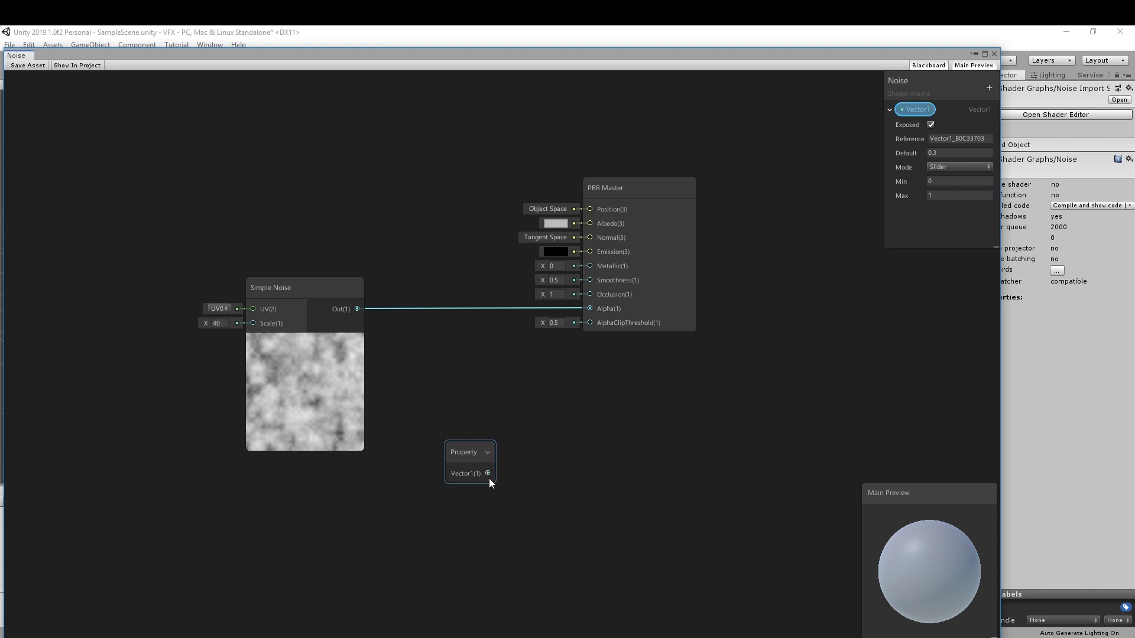
drag(488, 473, 590, 323)
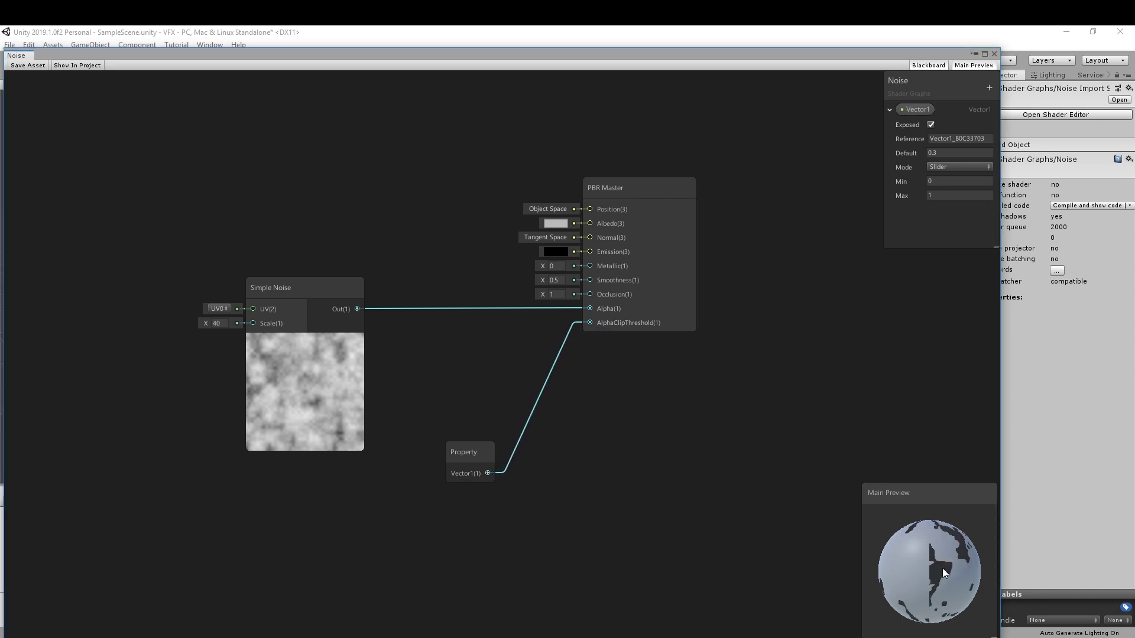
drag(942, 569, 867, 577)
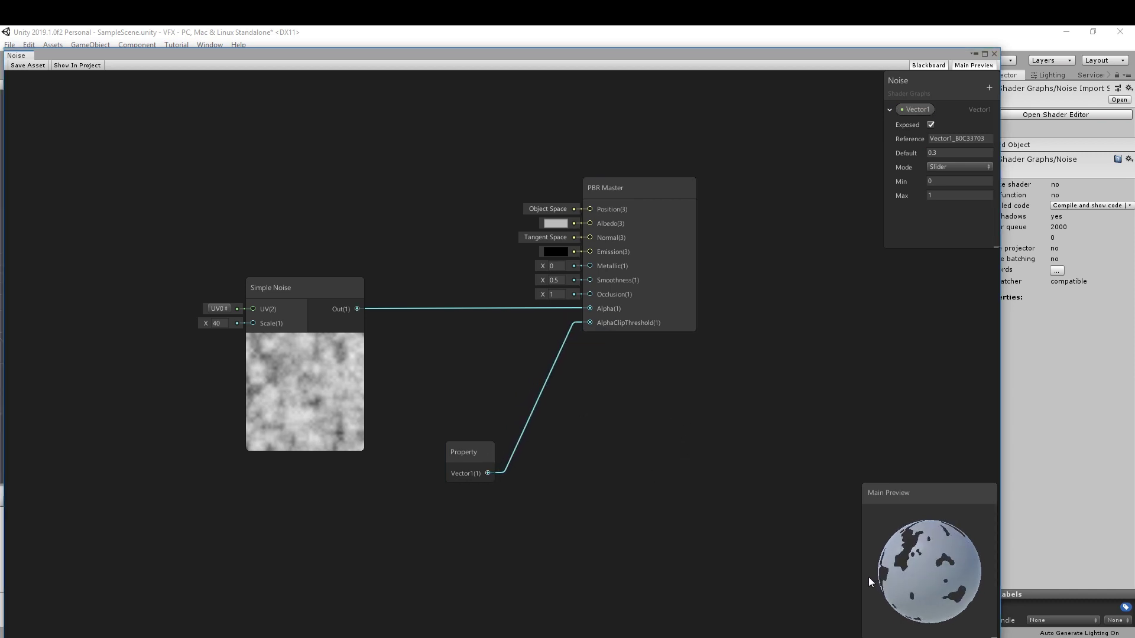
- Change the threshold property's default value to 0.5
click(942, 151)
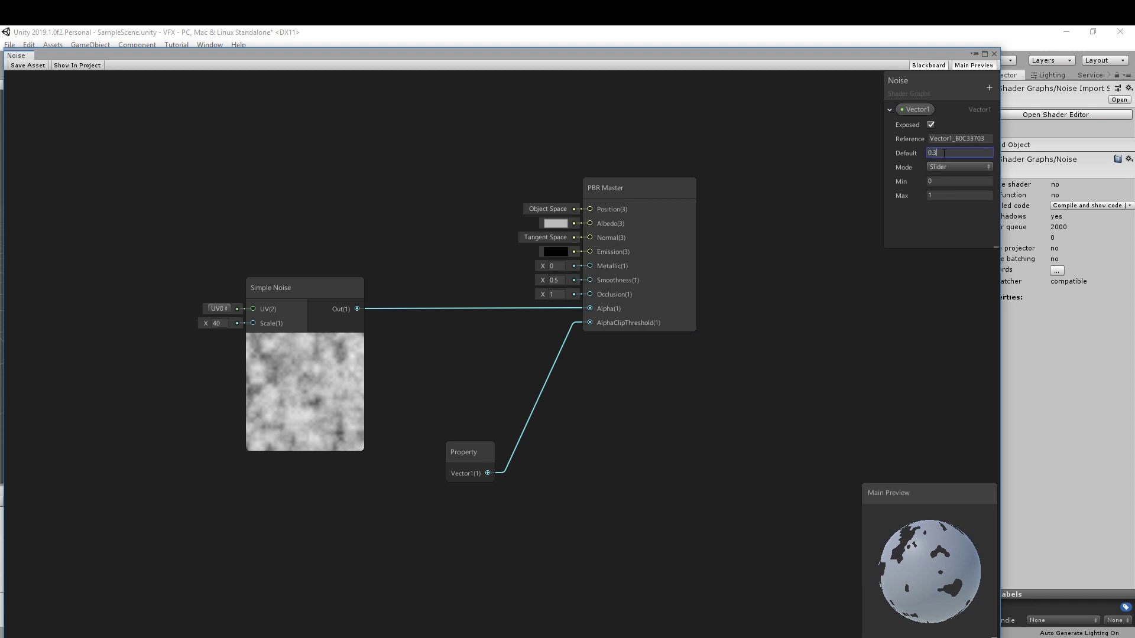
key(BackSpace)
text(5)
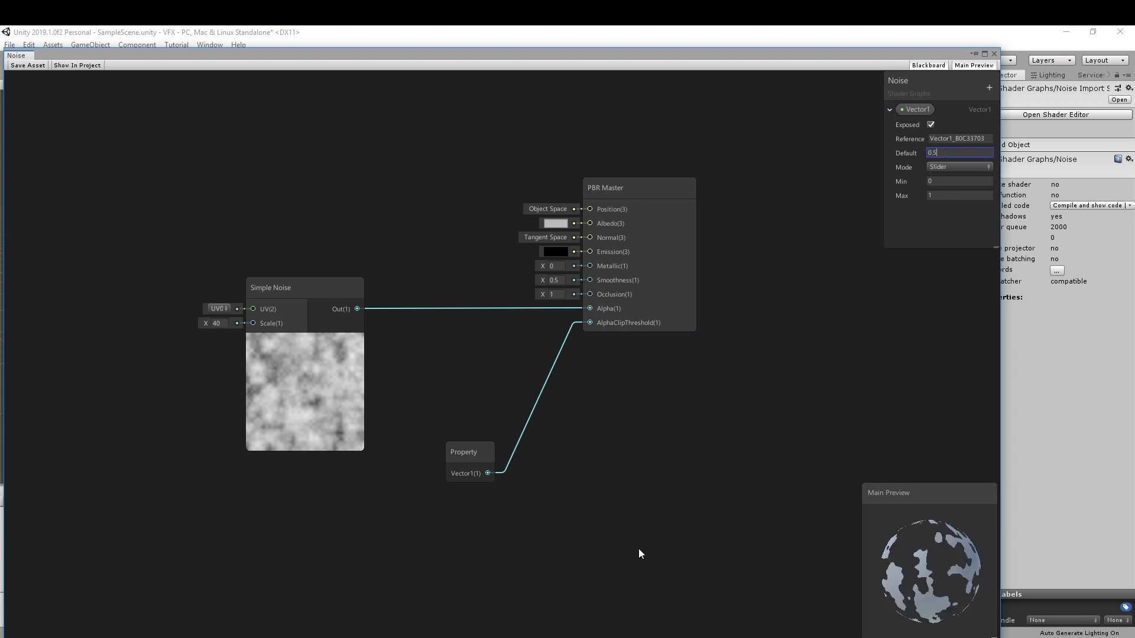
key(Return)
- Add a Step node fed by Simple Noise into Edge, with its output driving Emission
right_click(411, 158)
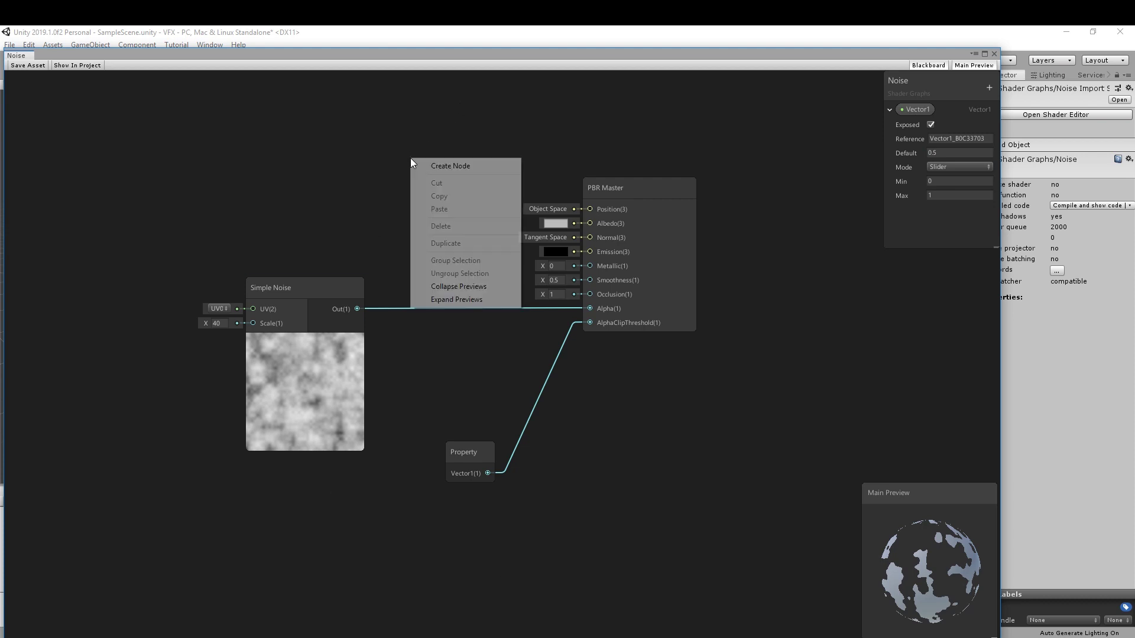
click(440, 167)
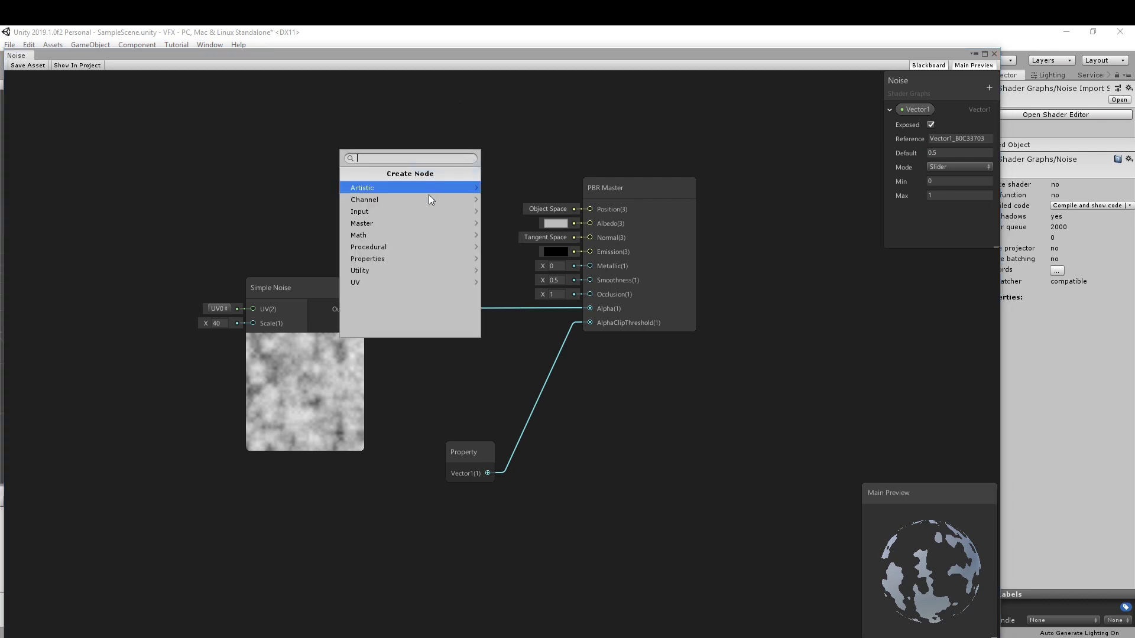
text(s)
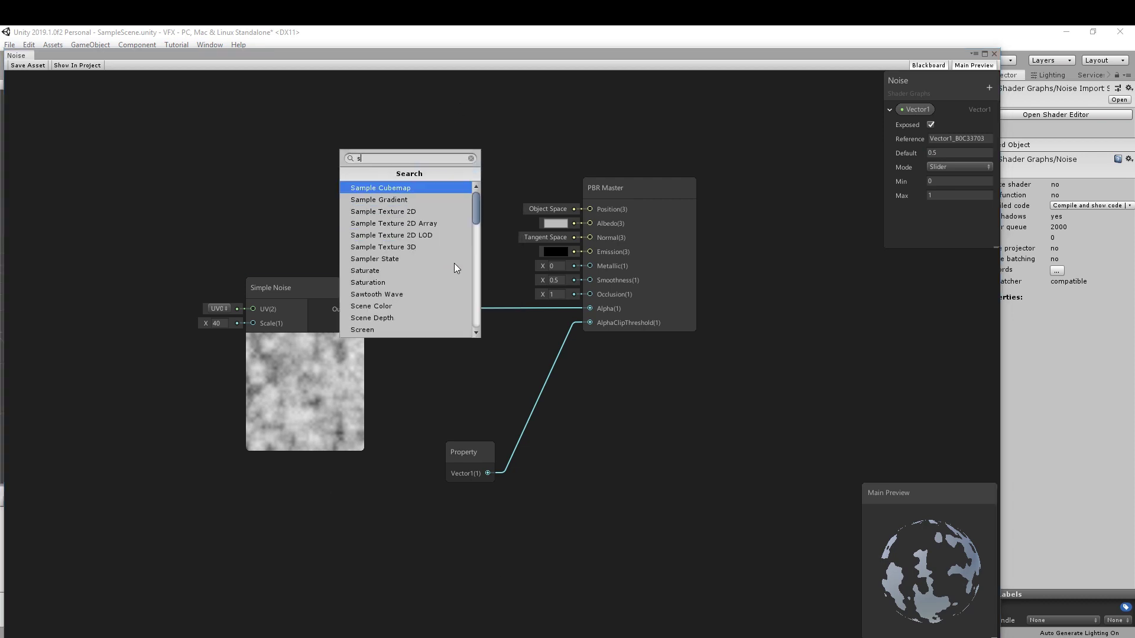
text(te)
click(355, 187)
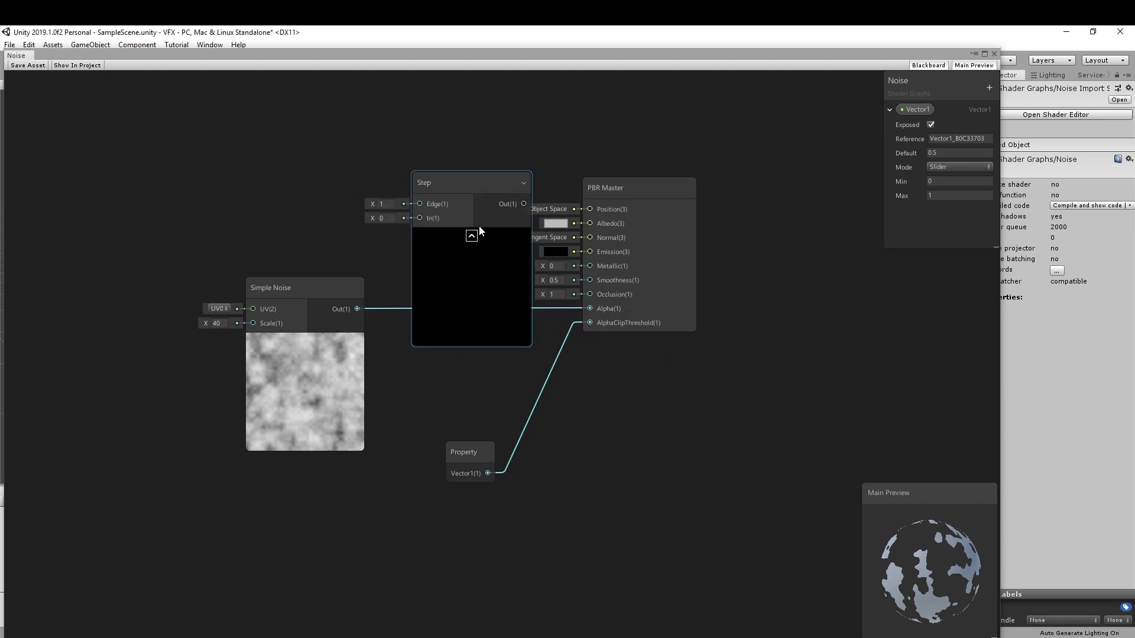
mouse_move(479, 225)
mouse_down()
mouse_move(431, 130)
mouse_move(451, 138)
mouse_up()
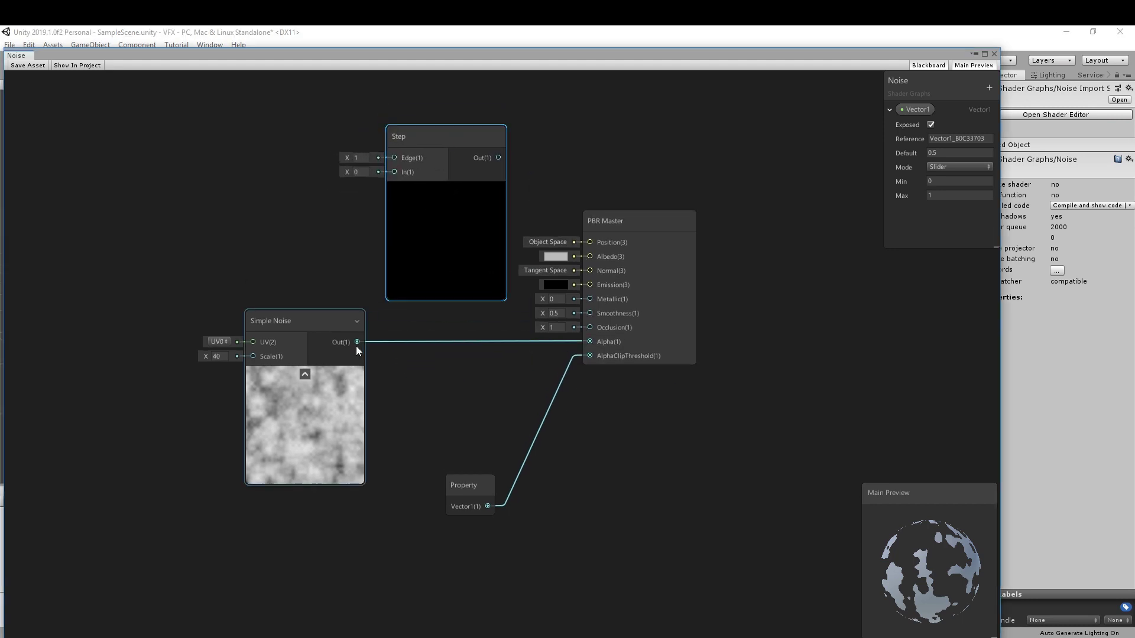
drag(357, 342, 394, 158)
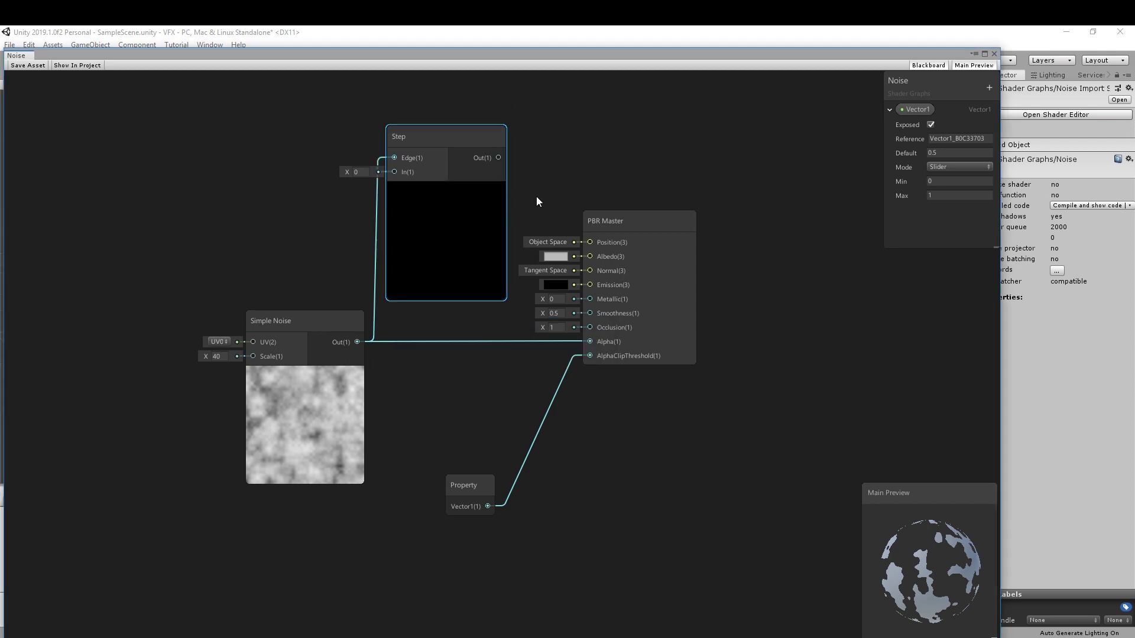
mouse_move(499, 158)
mouse_down()
mouse_move(546, 282)
mouse_move(591, 284)
mouse_up()
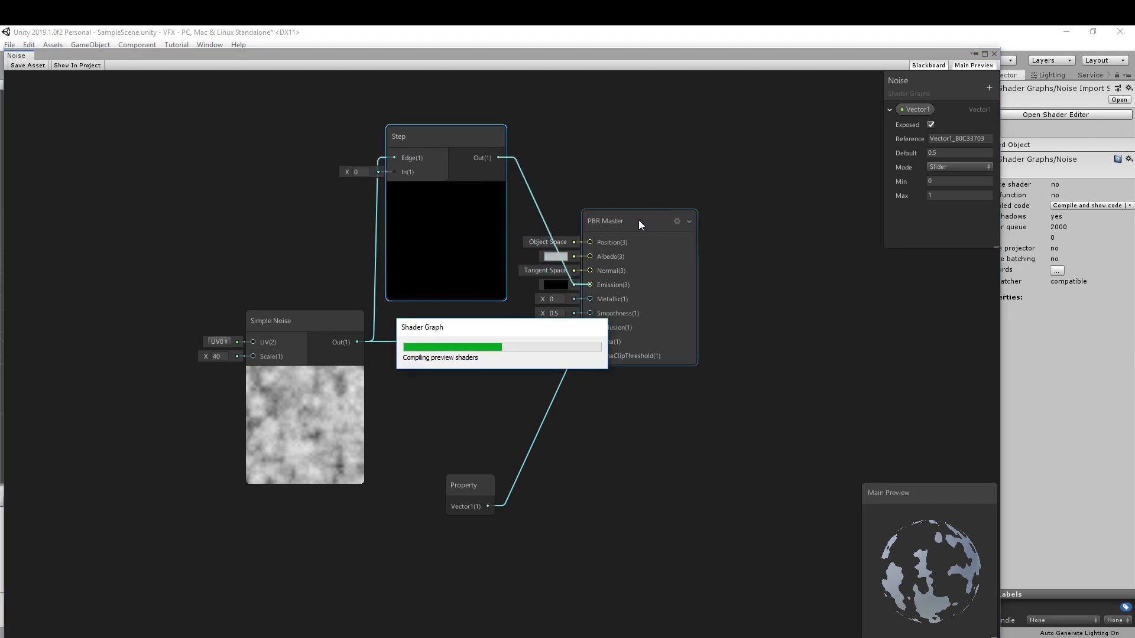
- Raise the Step node's In value to about 0.51 and rearrange the nodes
drag(640, 219, 705, 222)
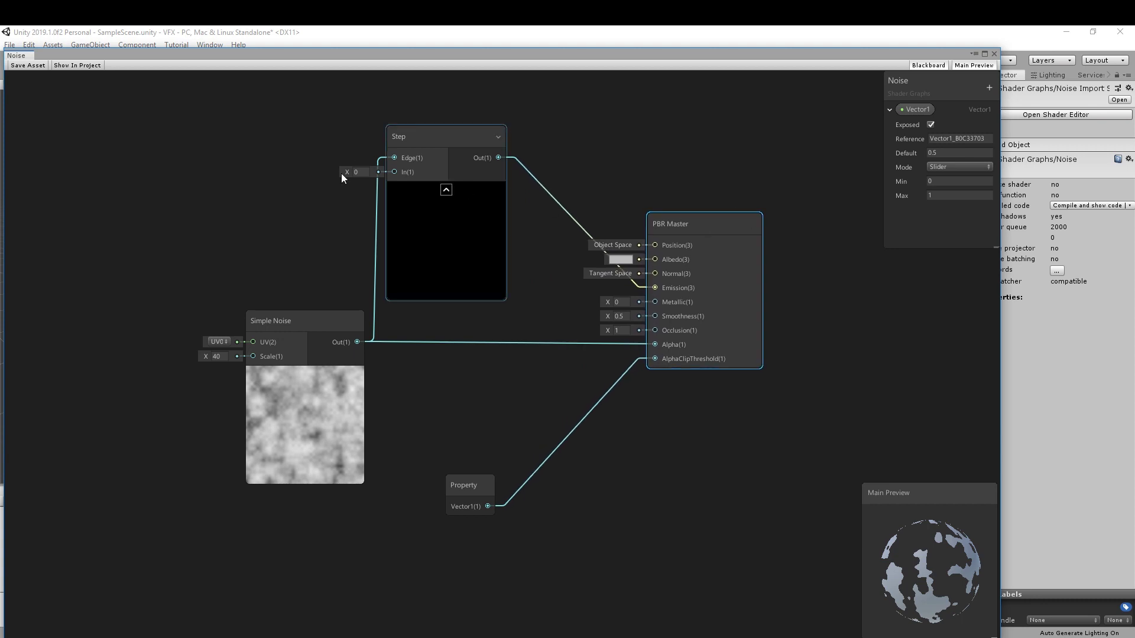
drag(345, 172, 361, 173)
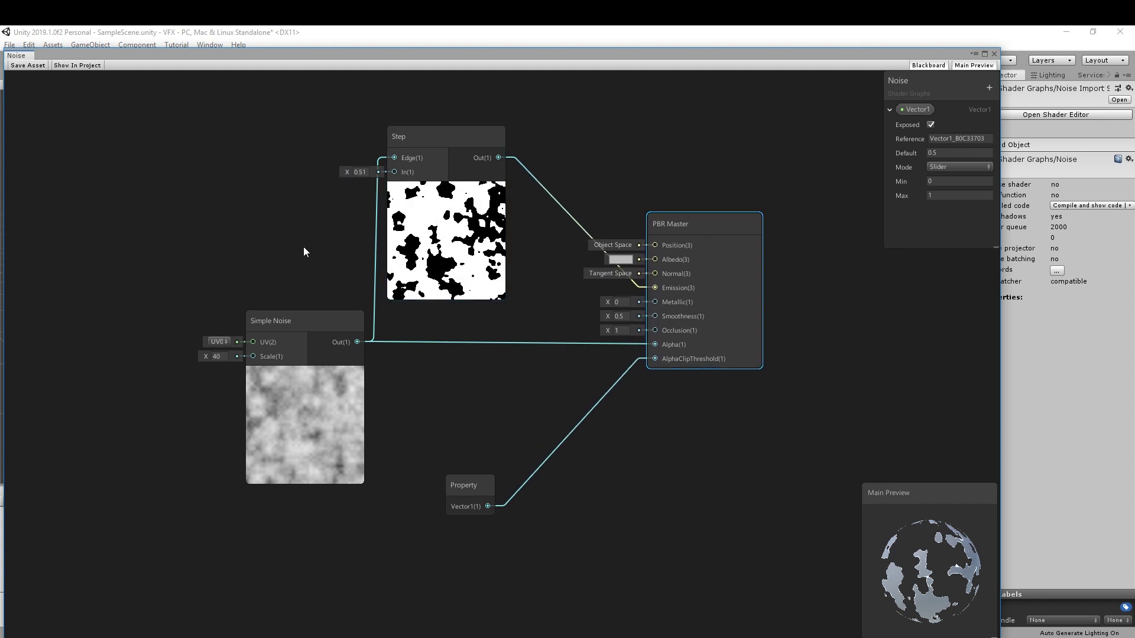
scroll(477, 315, down, 1)
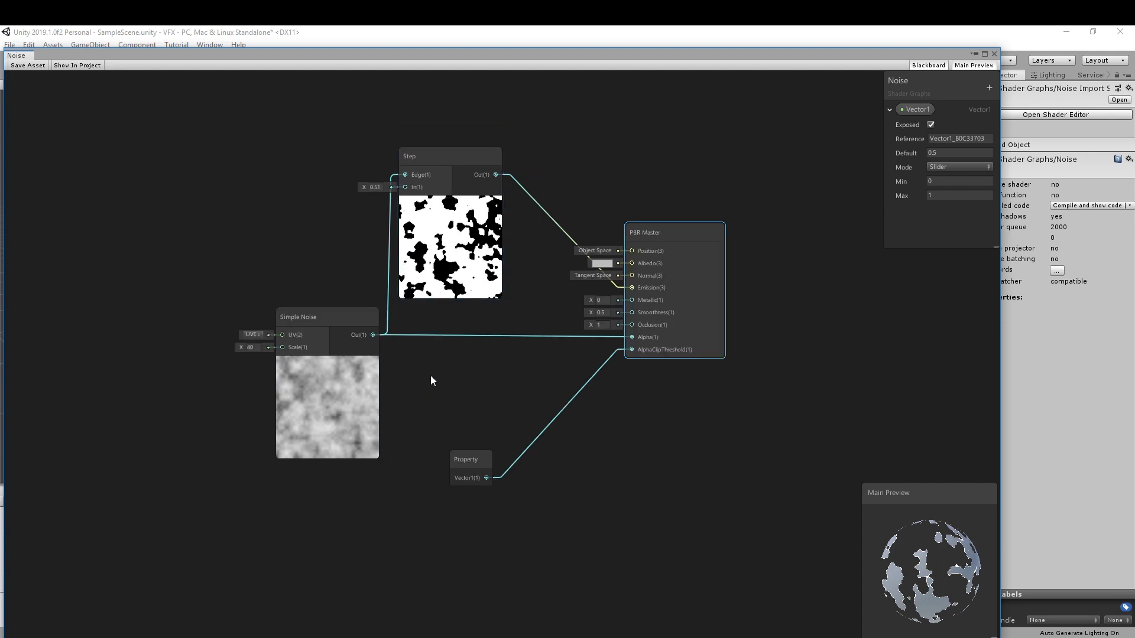
scroll(485, 417, up, 1)
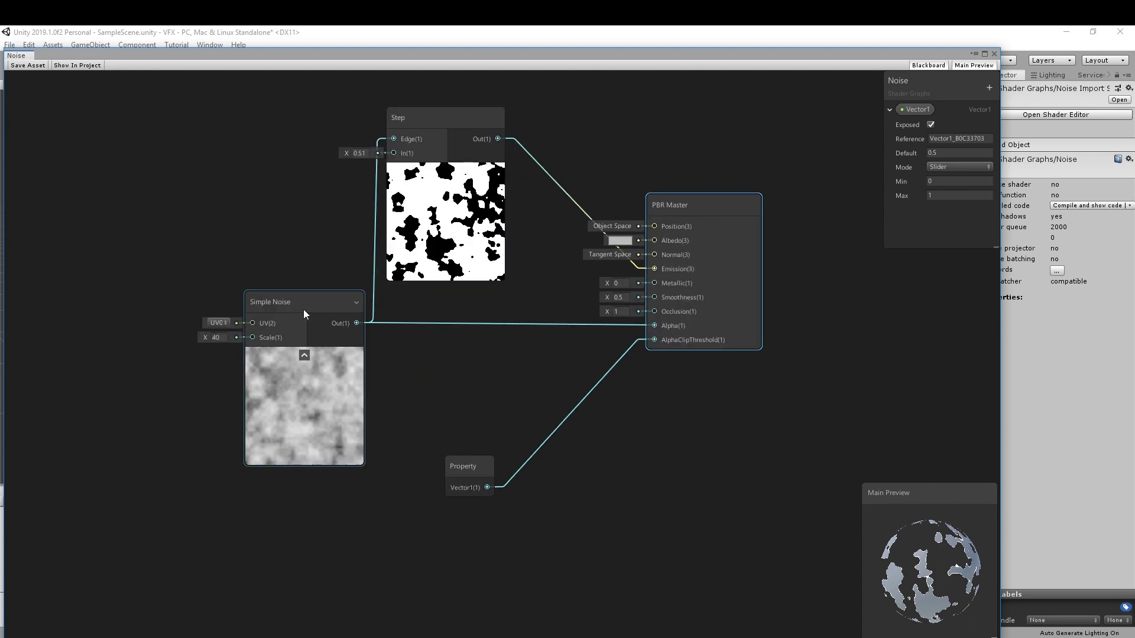
drag(319, 304, 269, 305)
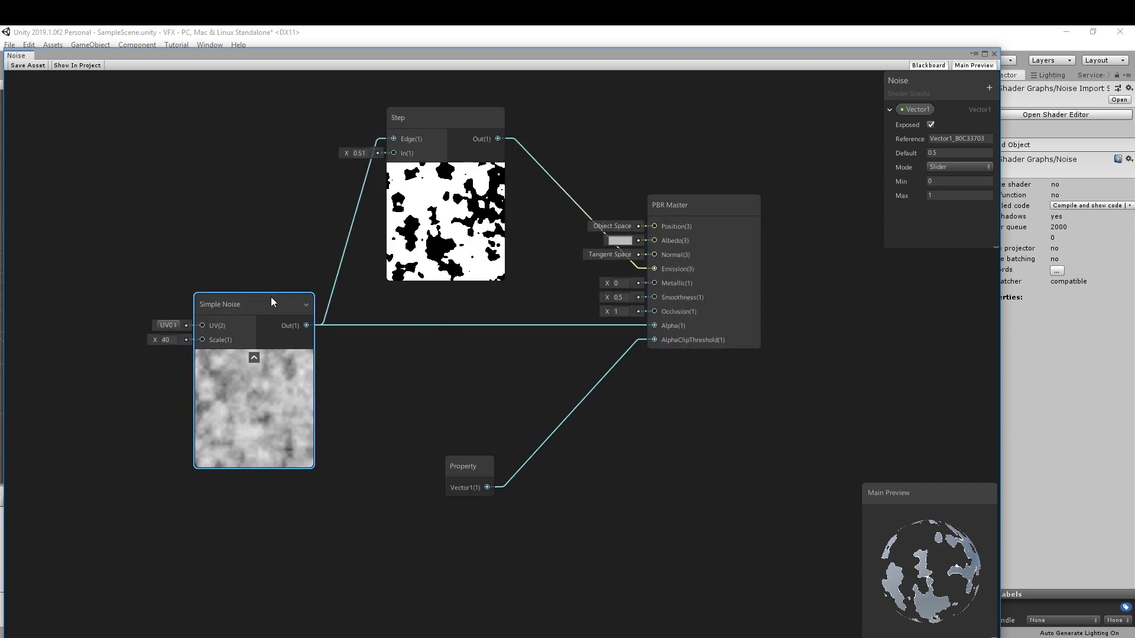
- Add an Add node with collapsed preview above the Property node
right_click(392, 392)
click(399, 397)
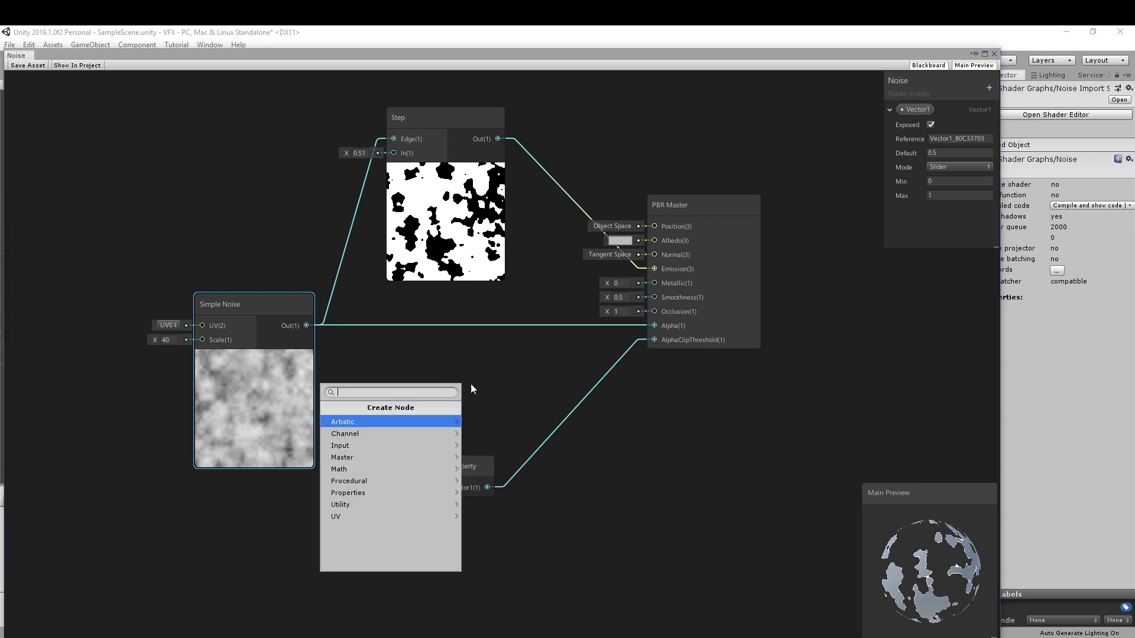
text(add)
click(385, 417)
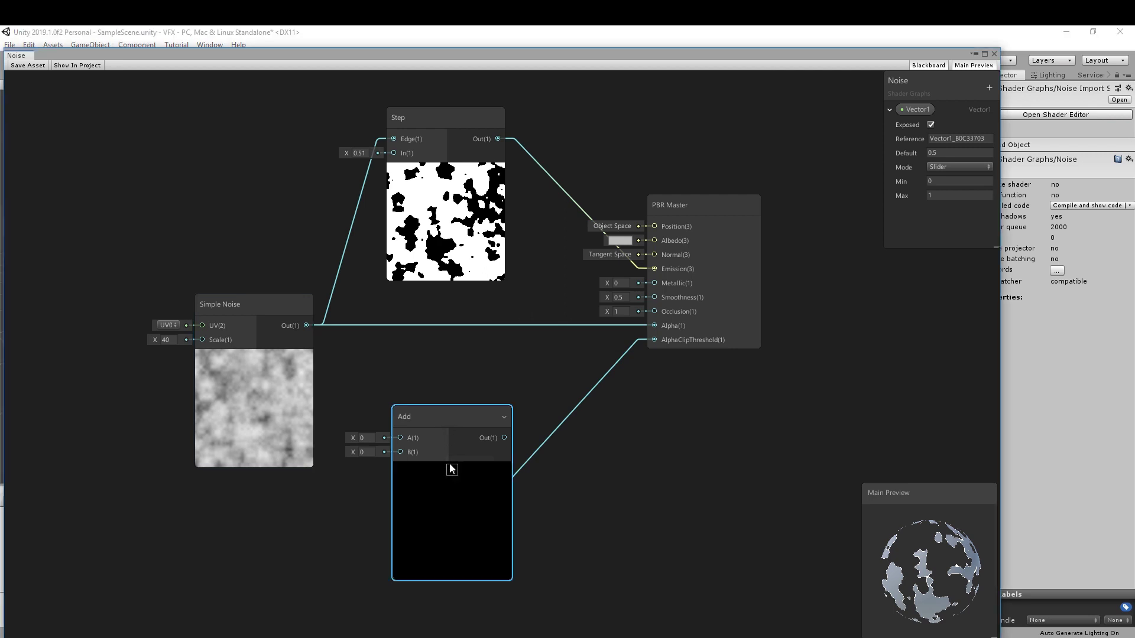
click(451, 469)
drag(431, 418, 430, 359)
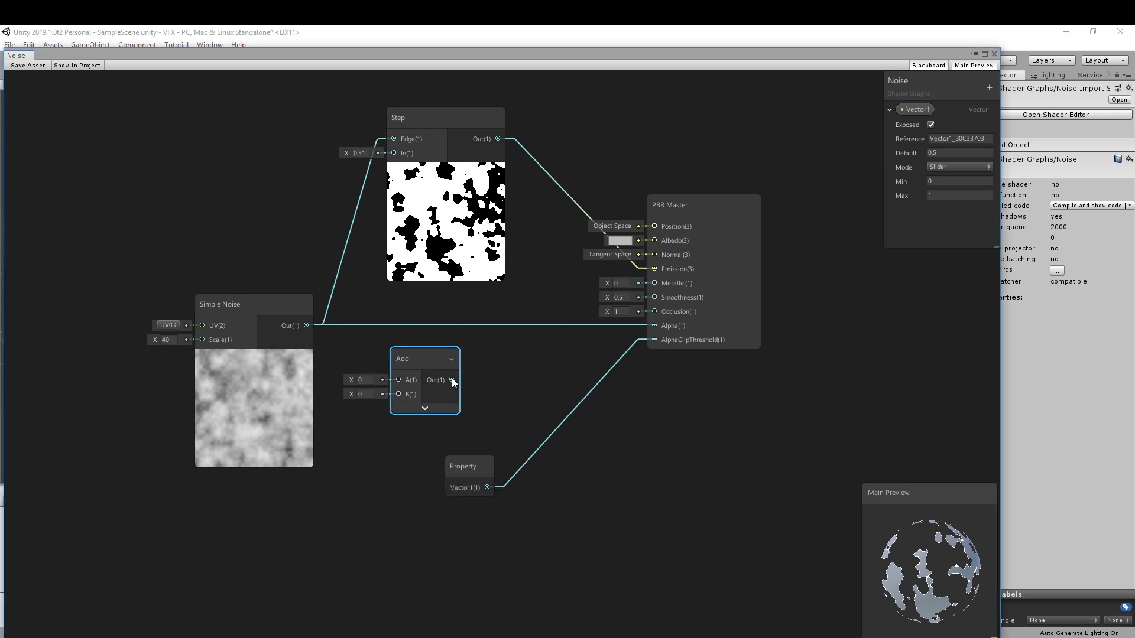
- Connect the Add output to Step's In and rearrange the Step, Master and Property nodes
drag(452, 380, 394, 153)
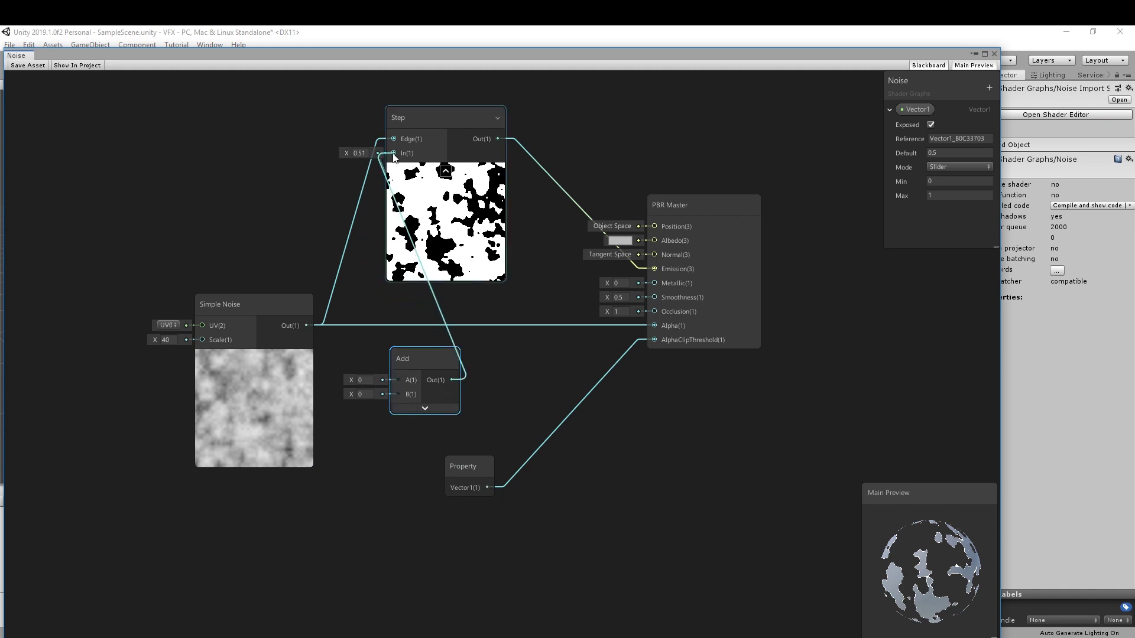
drag(446, 120, 530, 134)
drag(714, 231, 762, 232)
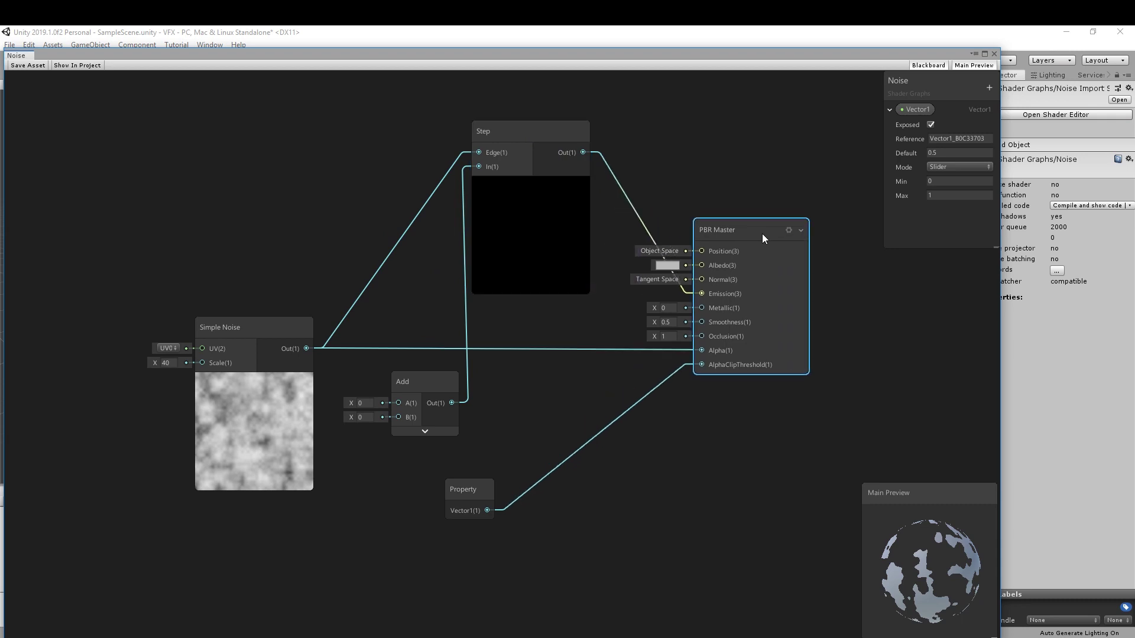
drag(520, 134, 544, 135)
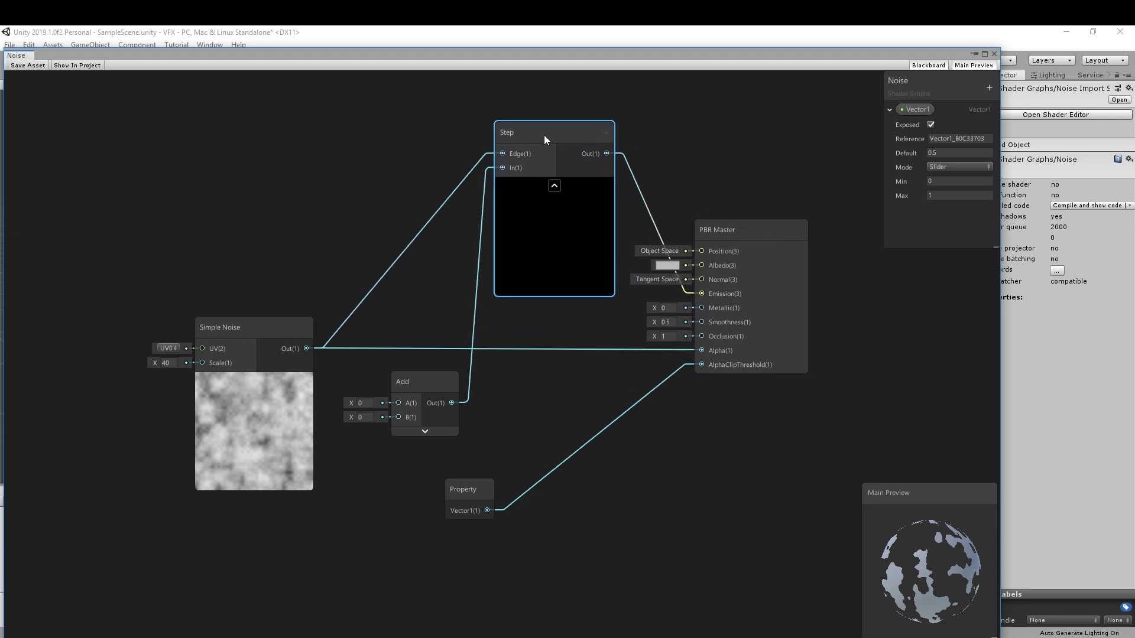
scroll(384, 453, down, 3)
scroll(381, 486, up, 3)
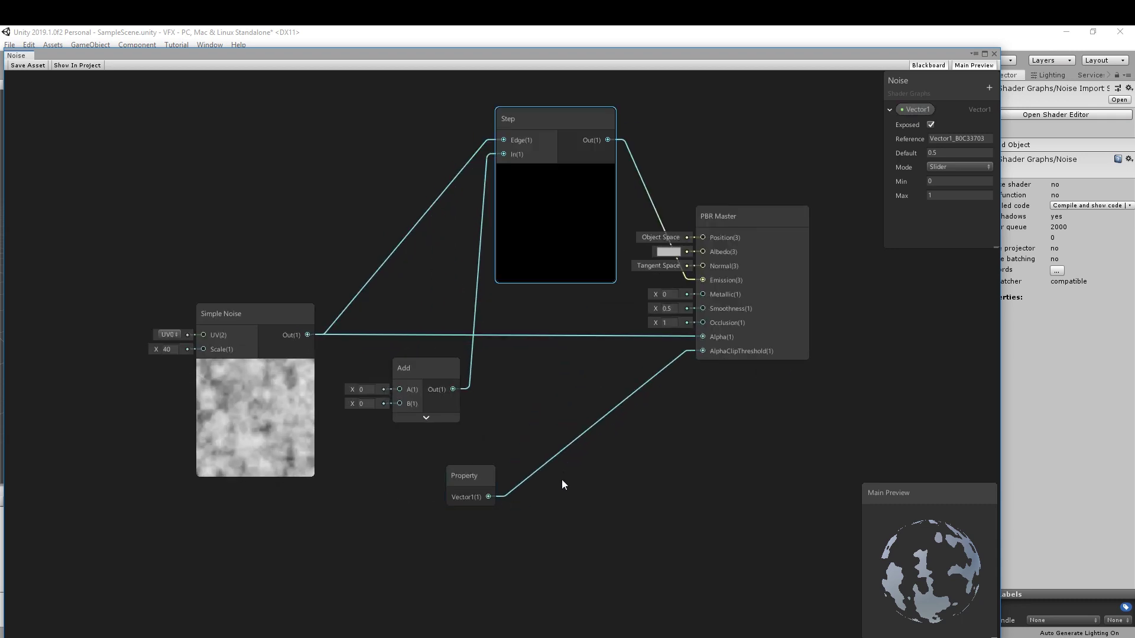
mouse_move(470, 488)
mouse_down()
mouse_move(384, 496)
mouse_move(399, 403)
mouse_up()
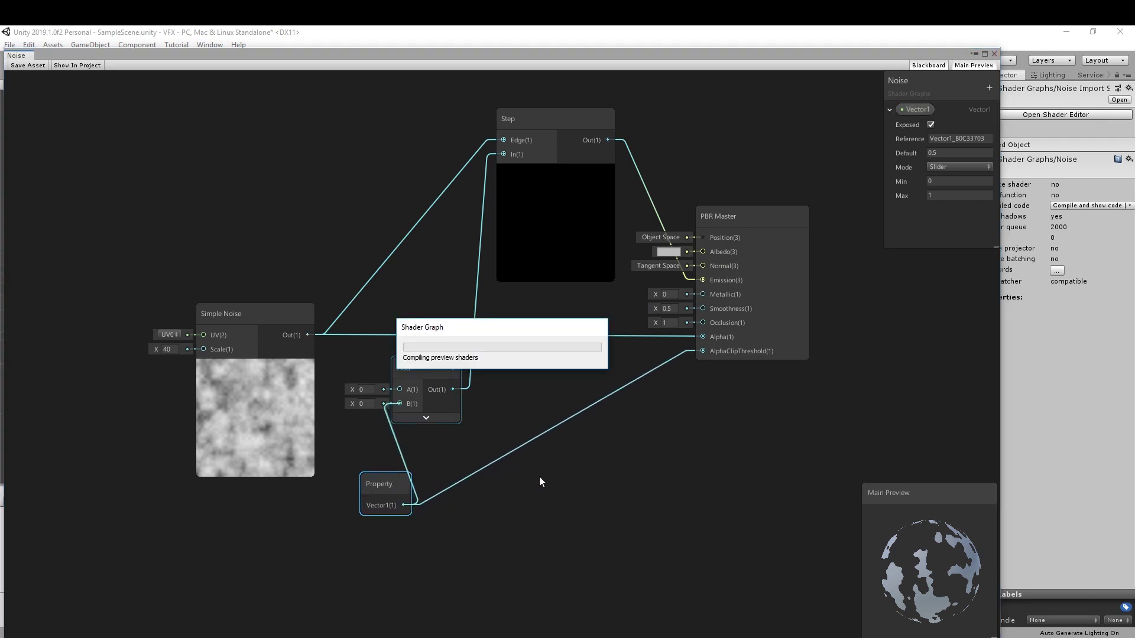
- Set the Add node's A value to 0.01 and nudge the Property and Step nodes left
drag(388, 483, 354, 488)
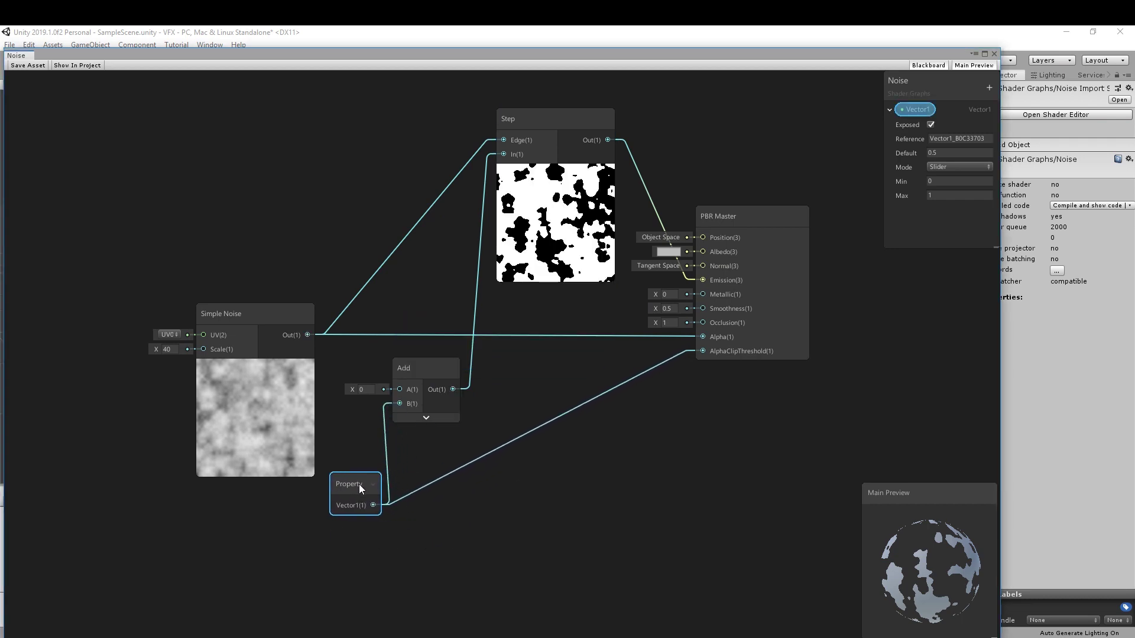
click(366, 390)
text(.)
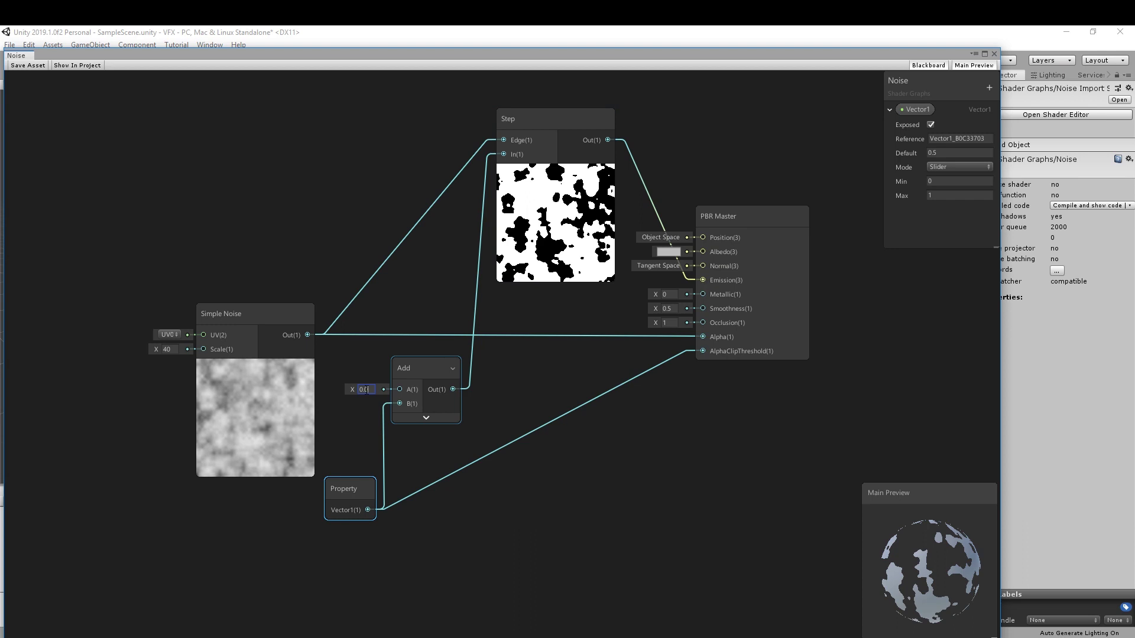
text(1)
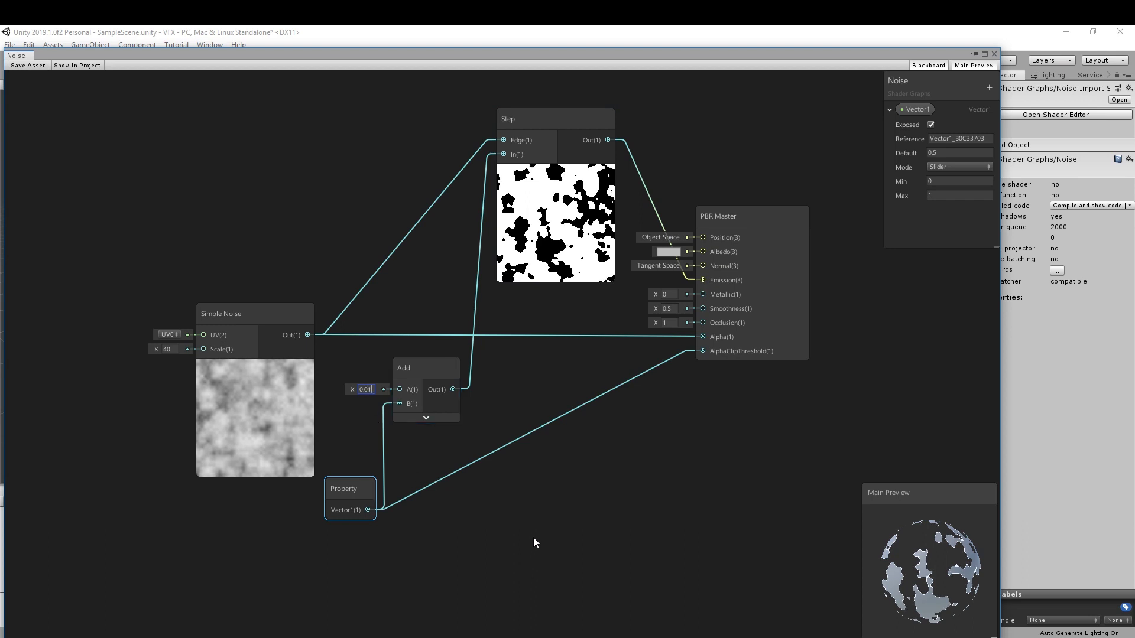
click(534, 540)
middle_drag(648, 467, 479, 594)
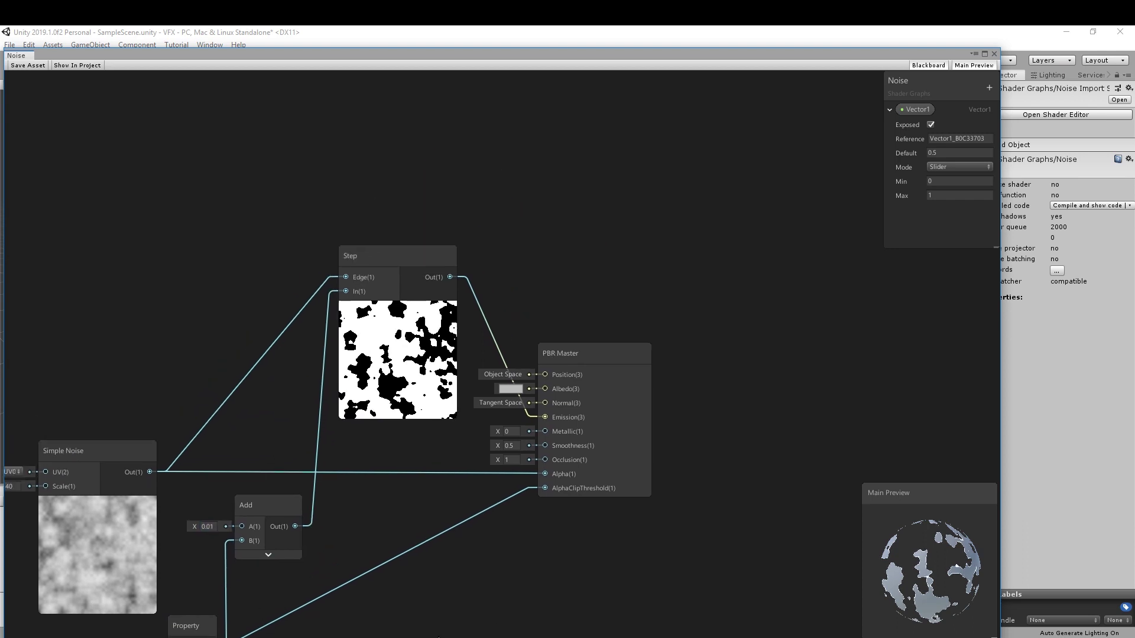
scroll(478, 595, down, 1)
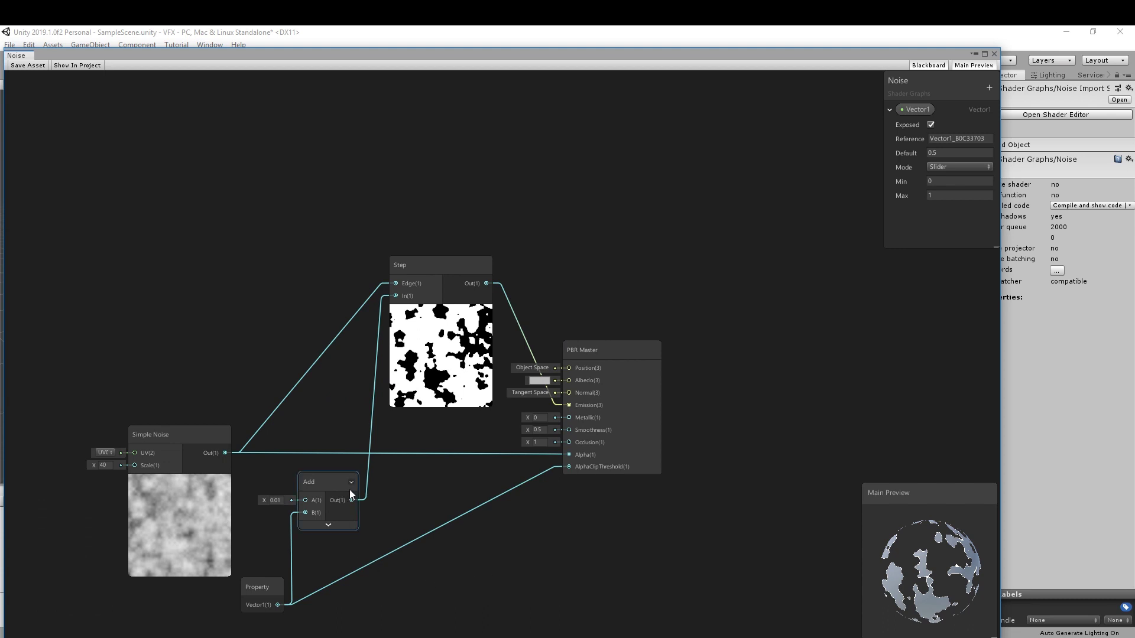
drag(455, 265, 445, 266)
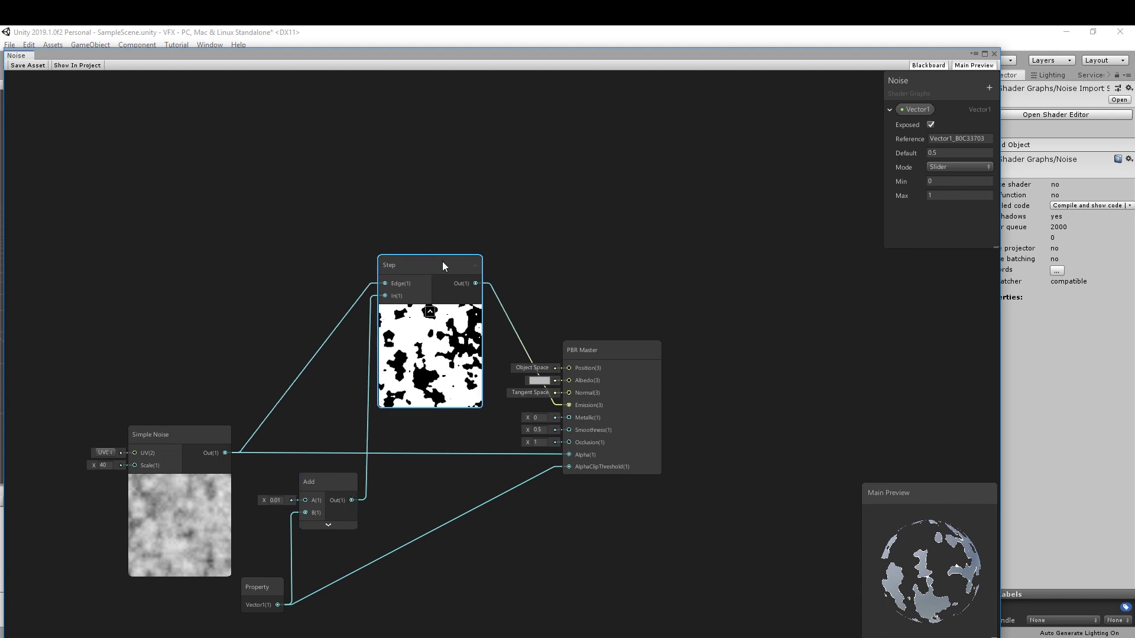
- Add a Multiply node above the Step node with B set to 2
right_click(555, 192)
click(585, 194)
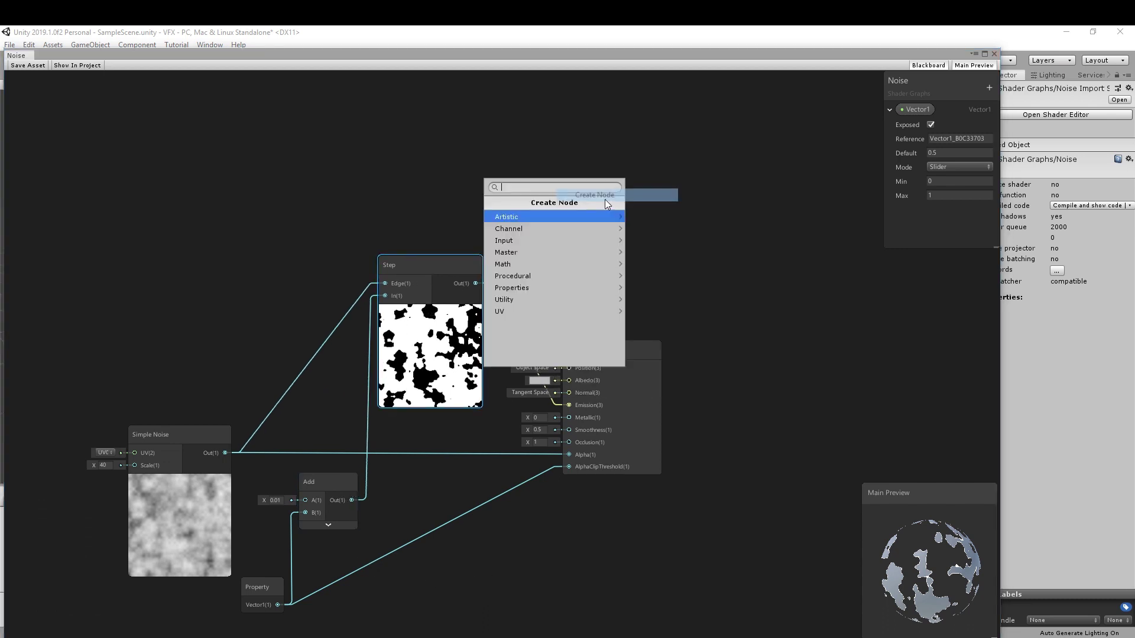
text(m)
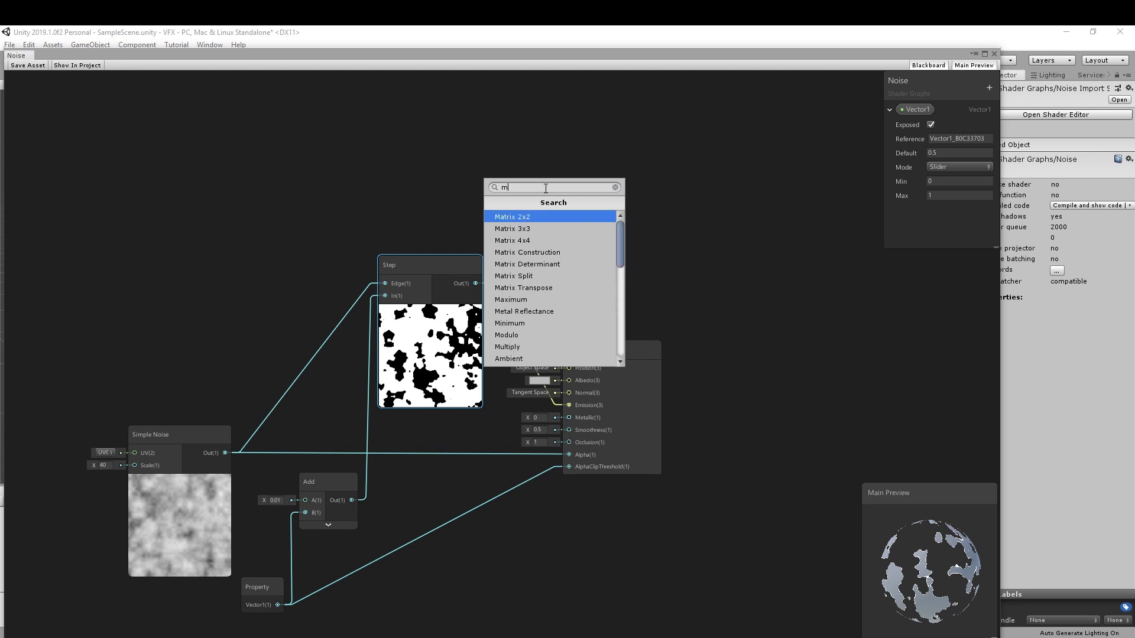
text(u)
click(503, 221)
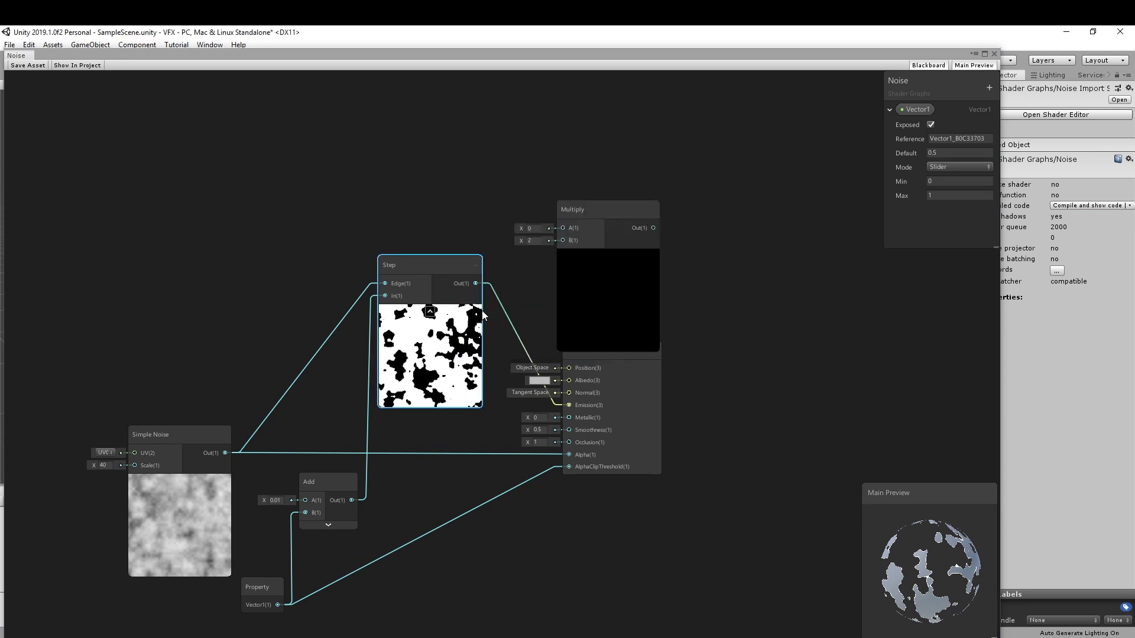
mouse_move(605, 210)
mouse_down()
mouse_move(604, 150)
mouse_move(571, 137)
mouse_up()
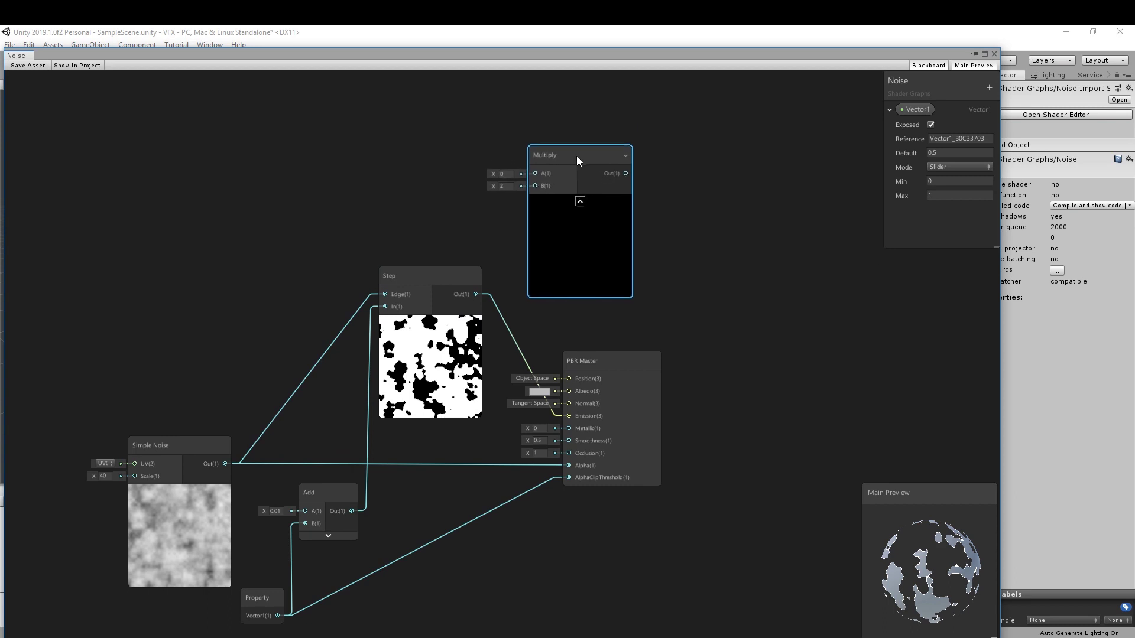
scroll(370, 287, up, 2)
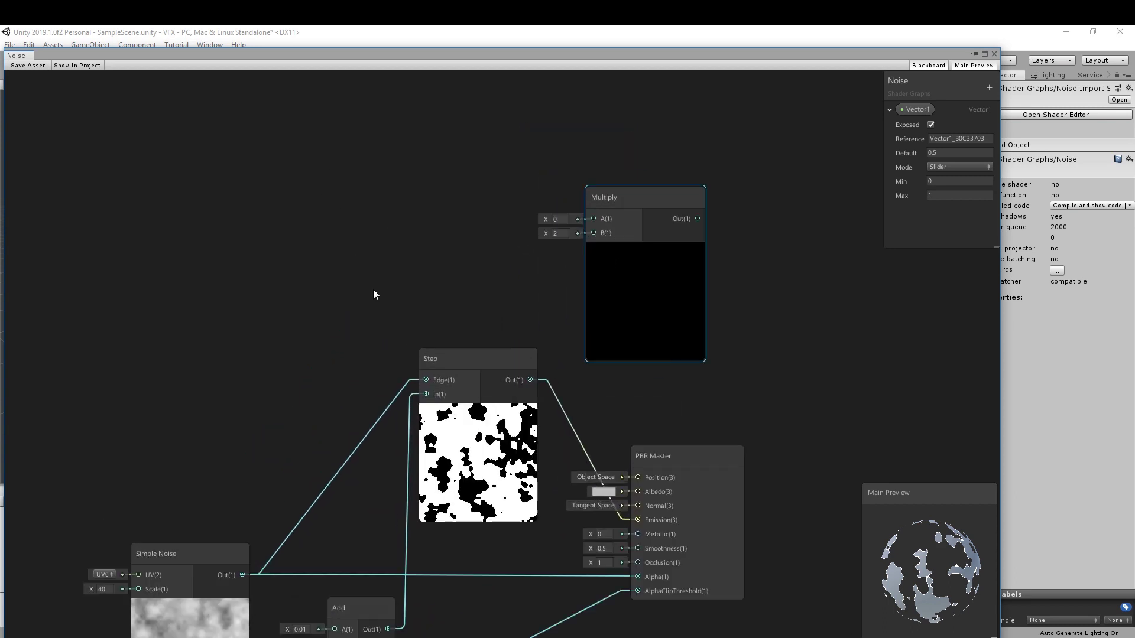
text(2)
- Pull a wire from Multiply's A input to search 'colo', then cancel the search
drag(593, 219, 410, 220)
text(colo)
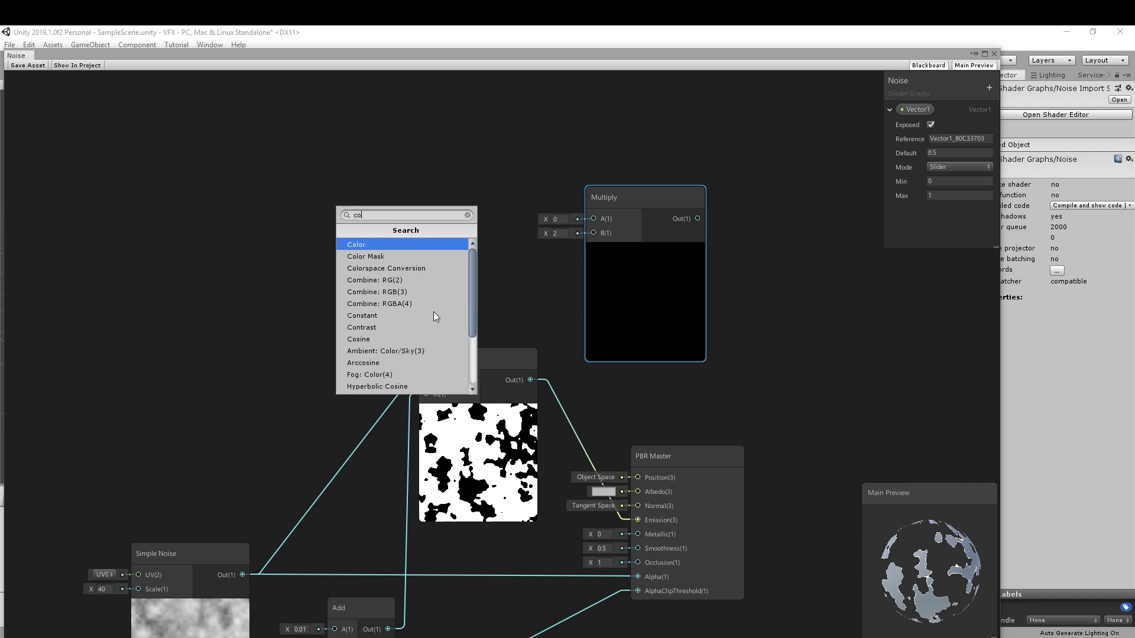
click(346, 244)
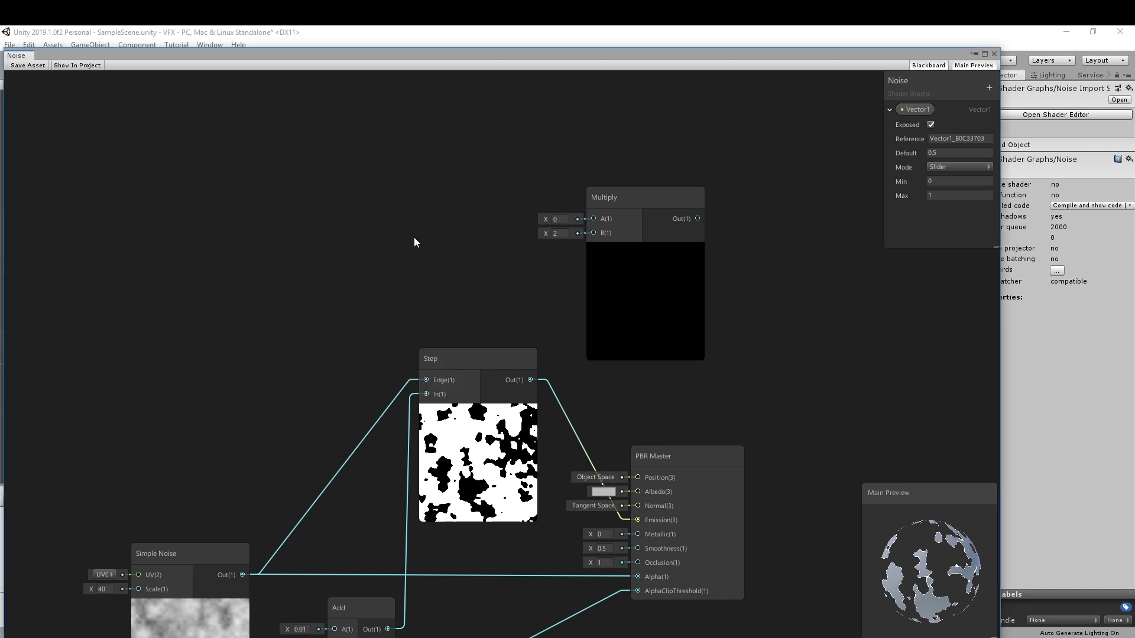
- Add a Color node feeding Multiply's A input and switch its mode to HDR
drag(593, 218, 430, 228)
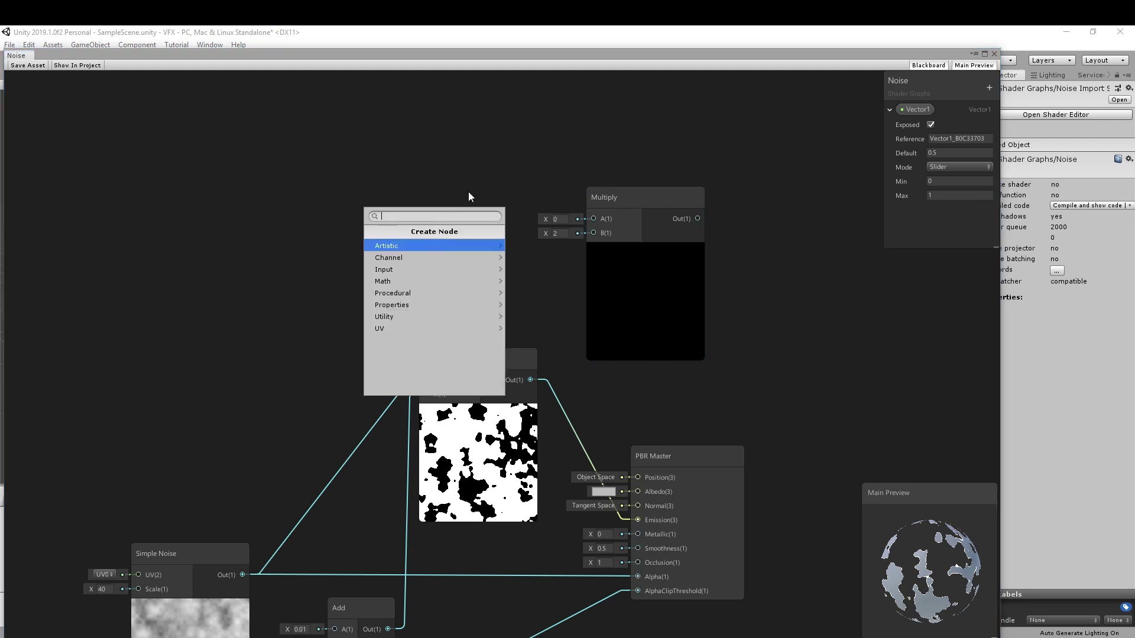
text(colo)
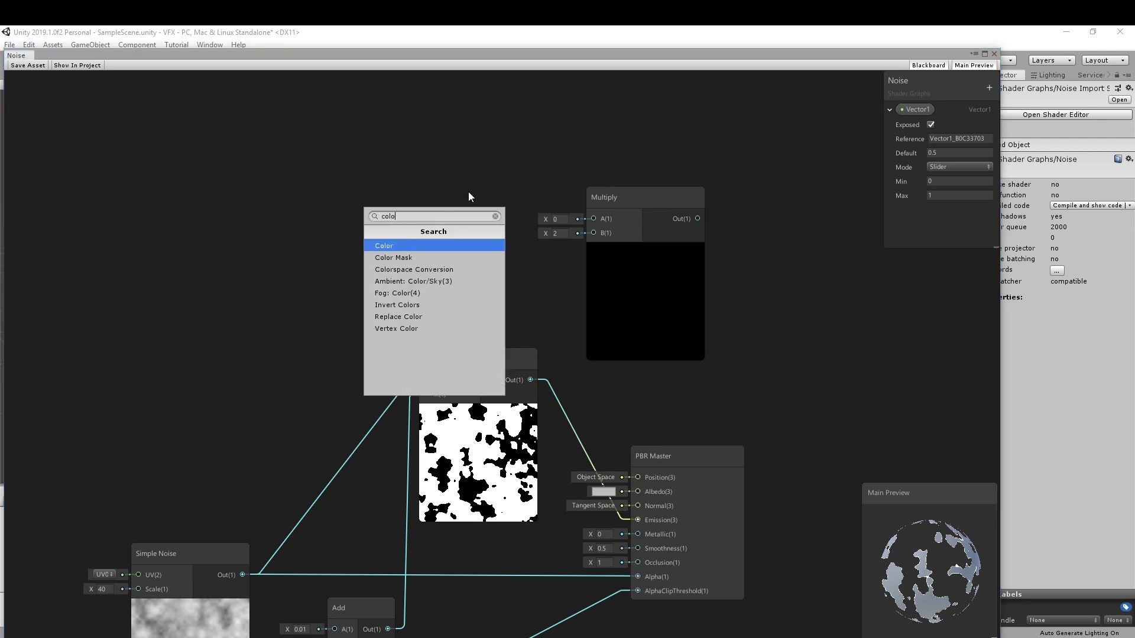
click(383, 246)
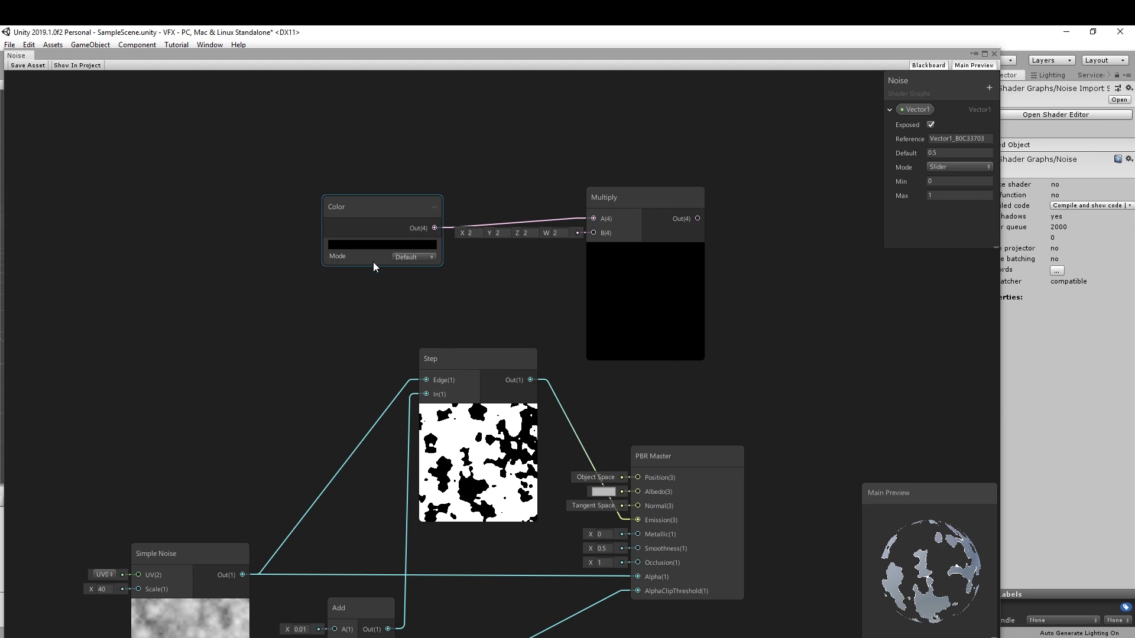
click(413, 258)
click(408, 279)
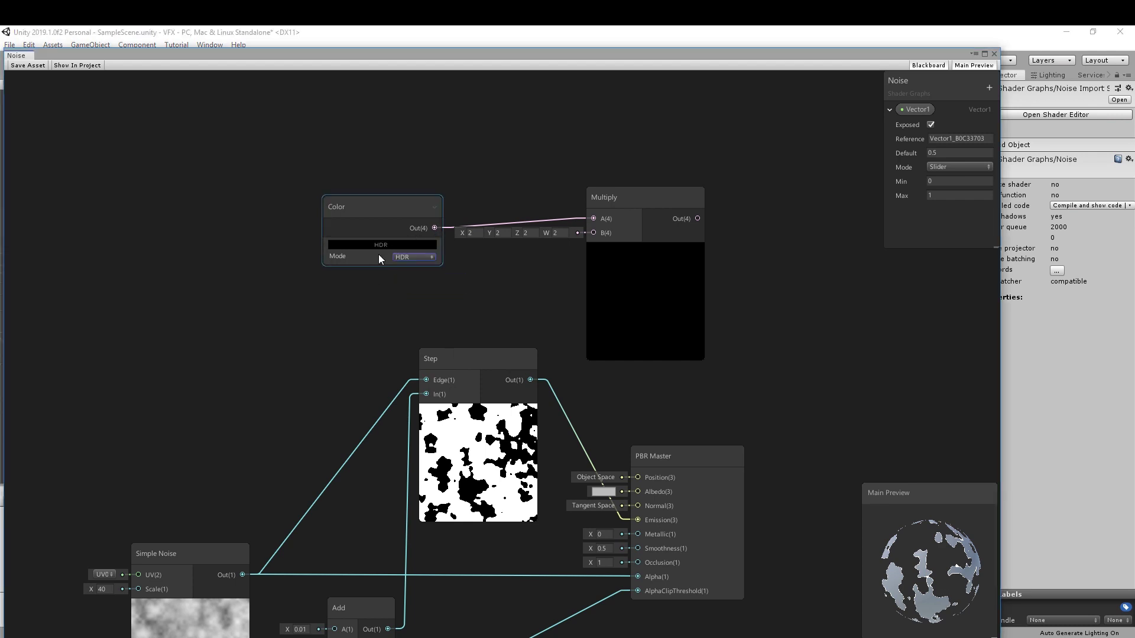
- Set the HDR Color to bright orange (R 255, G 16, B 0) at intensity 3
click(381, 244)
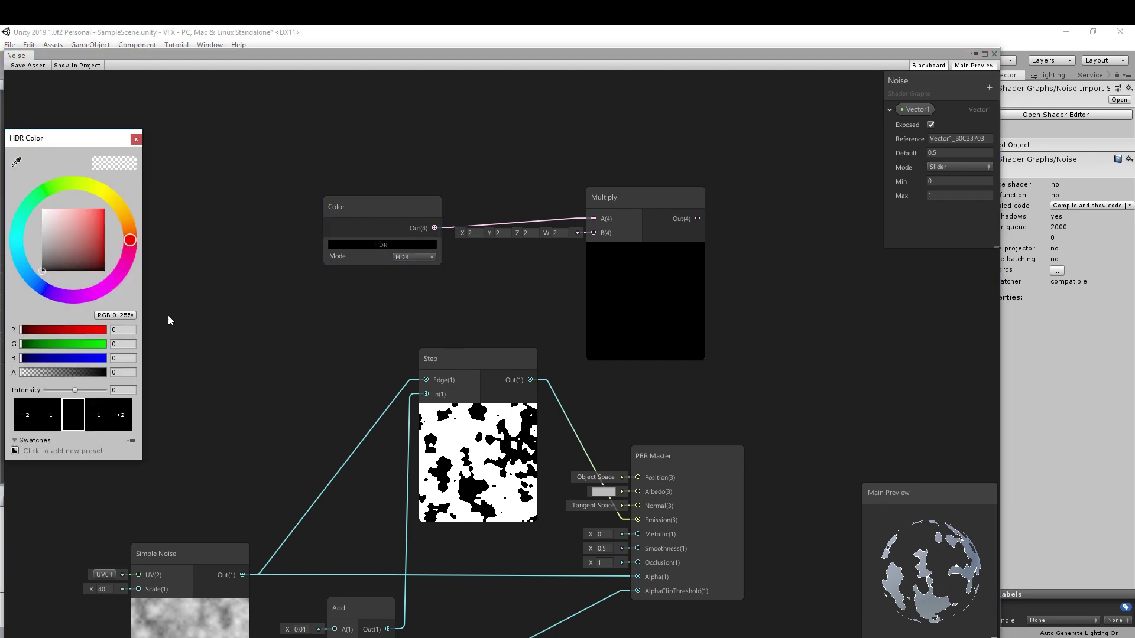
mouse_move(92, 253)
mouse_down()
mouse_move(105, 208)
mouse_move(139, 236)
mouse_up()
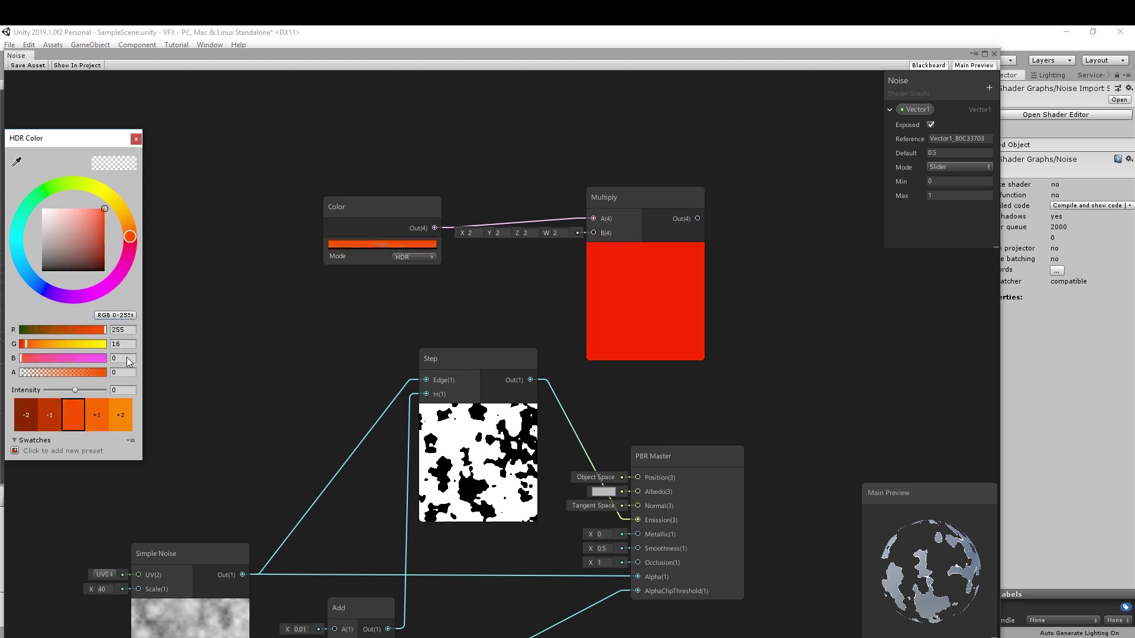
click(97, 414)
click(97, 414)
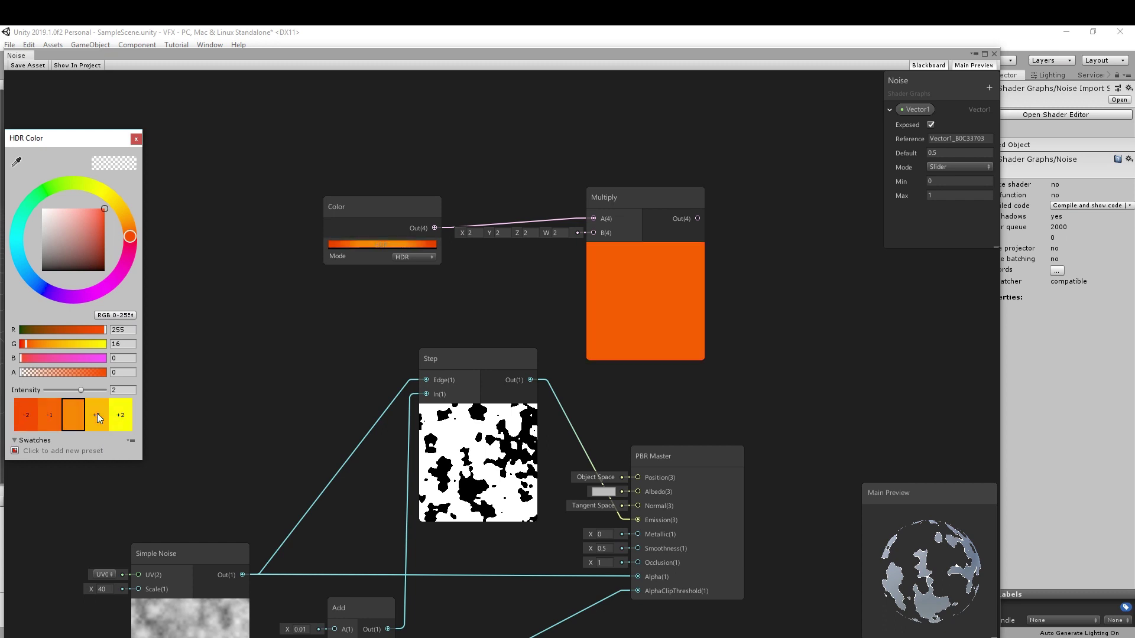
click(97, 414)
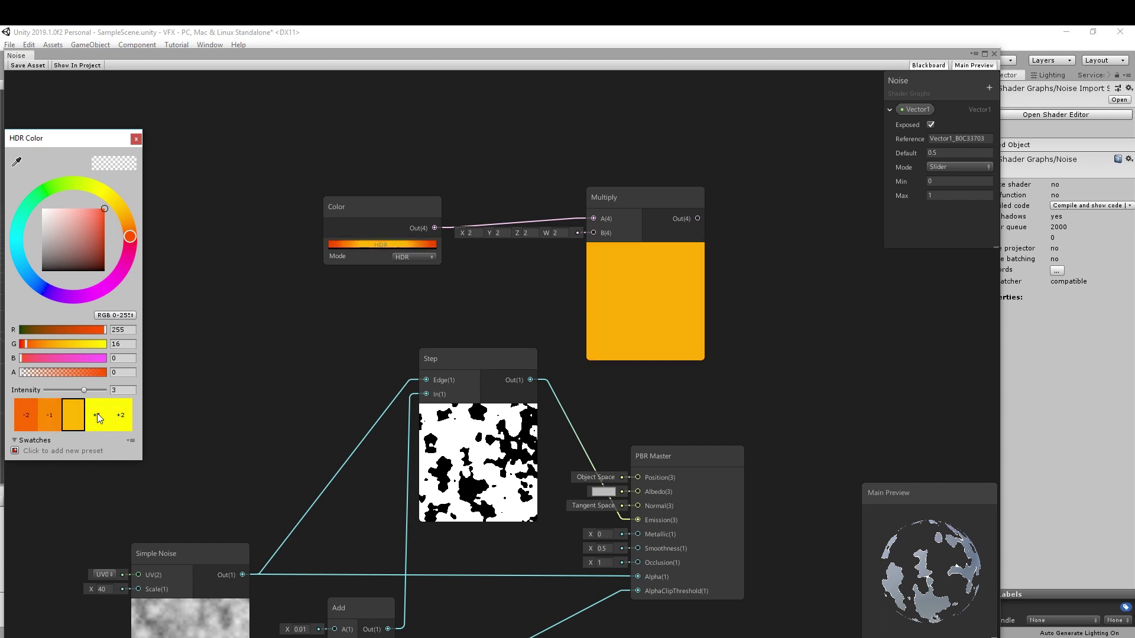
- Make room beside the Multiply and Color nodes and wire Step's output into Multiply's B input
click(137, 140)
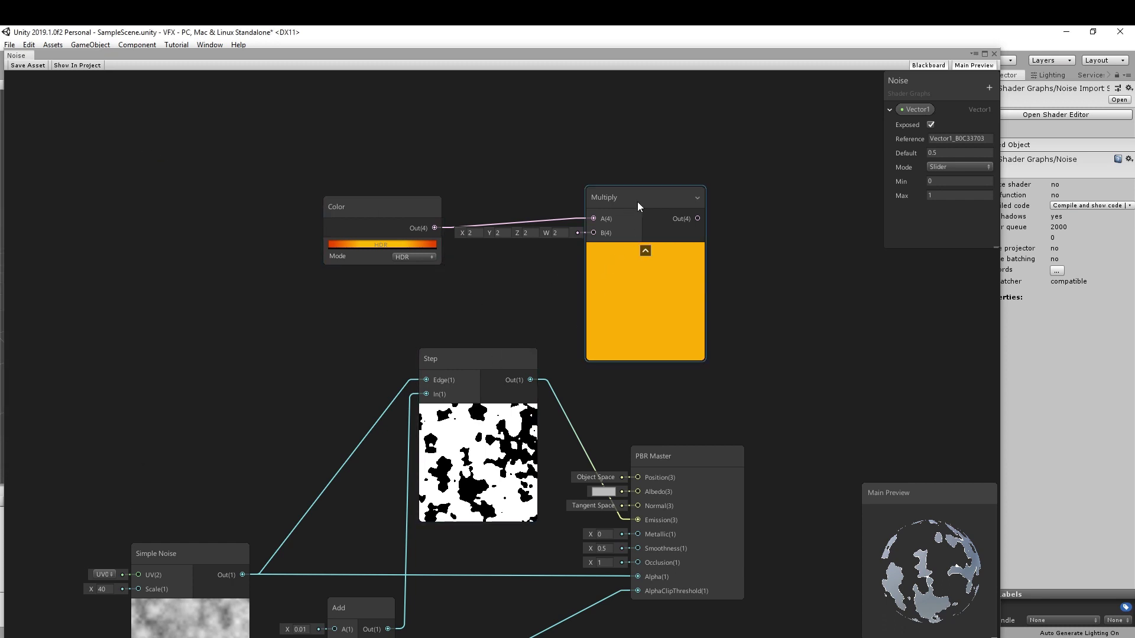
drag(637, 200, 710, 199)
drag(378, 205, 475, 227)
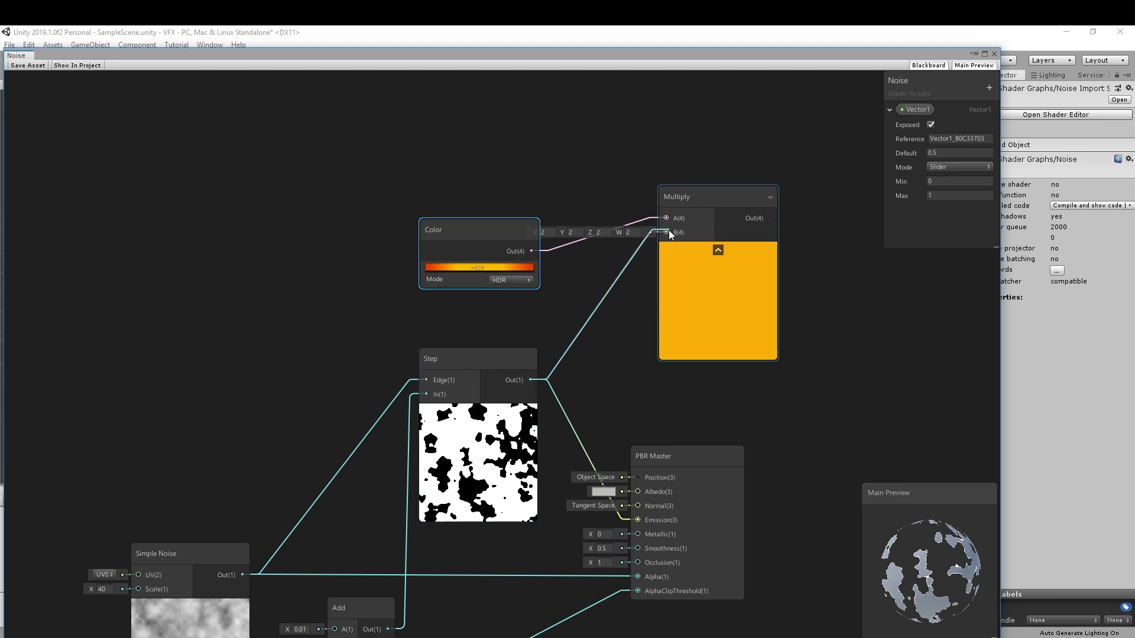
drag(670, 280, 667, 232)
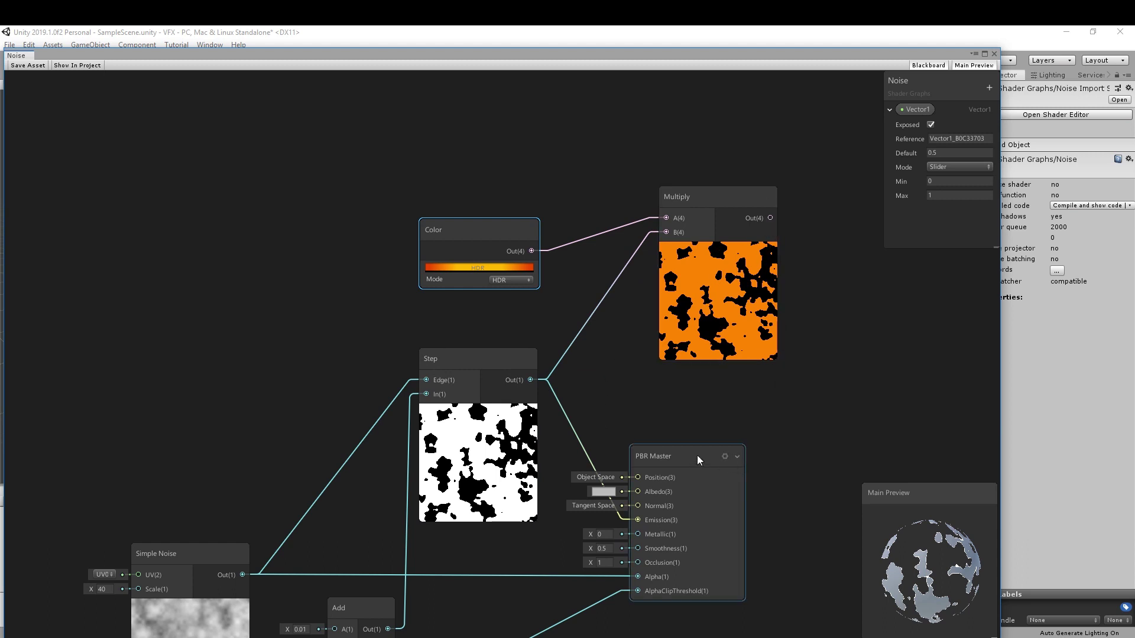
- Shift PBR Master right and connect Multiply's output to its Emission input
drag(697, 456, 908, 459)
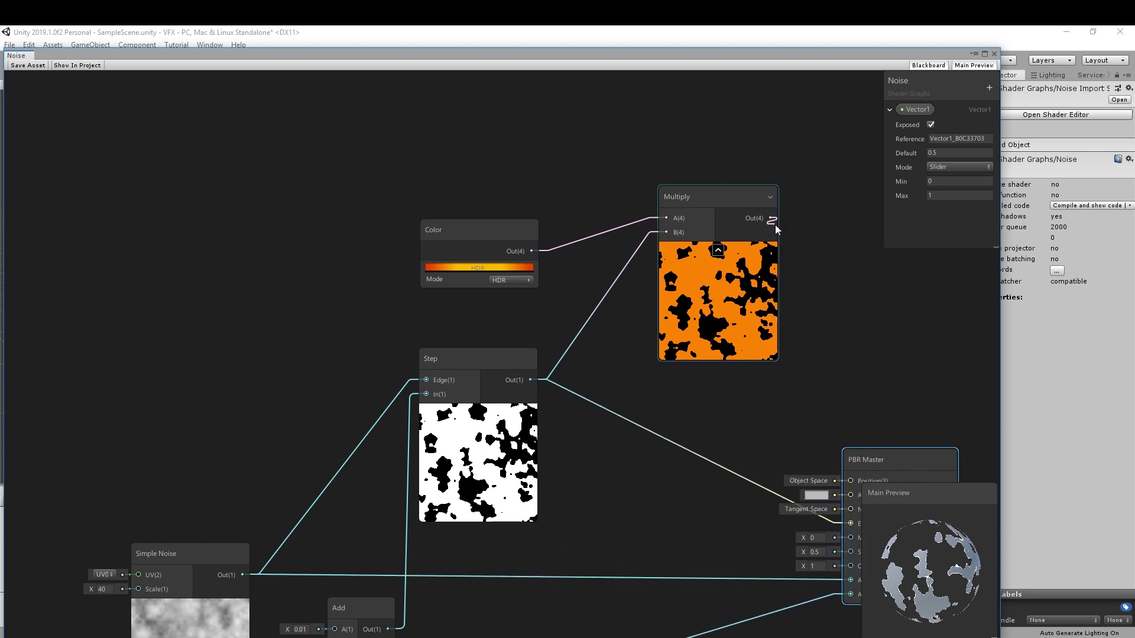
drag(771, 218, 789, 218)
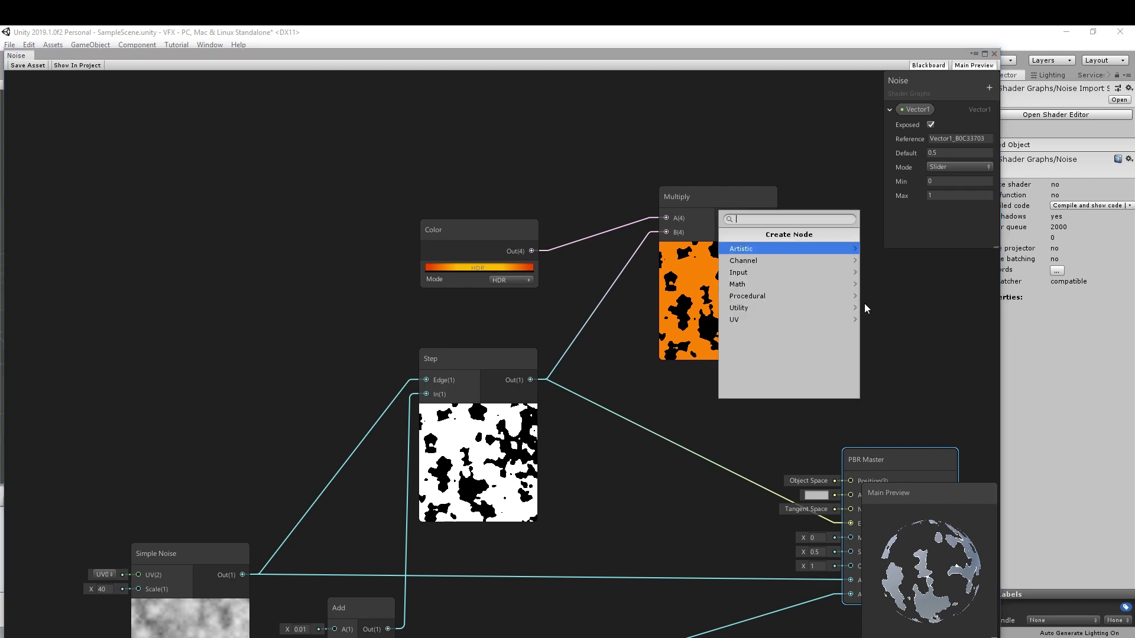
key(Escape)
scroll(807, 353, down, 5)
middle_drag(807, 352, 482, 326)
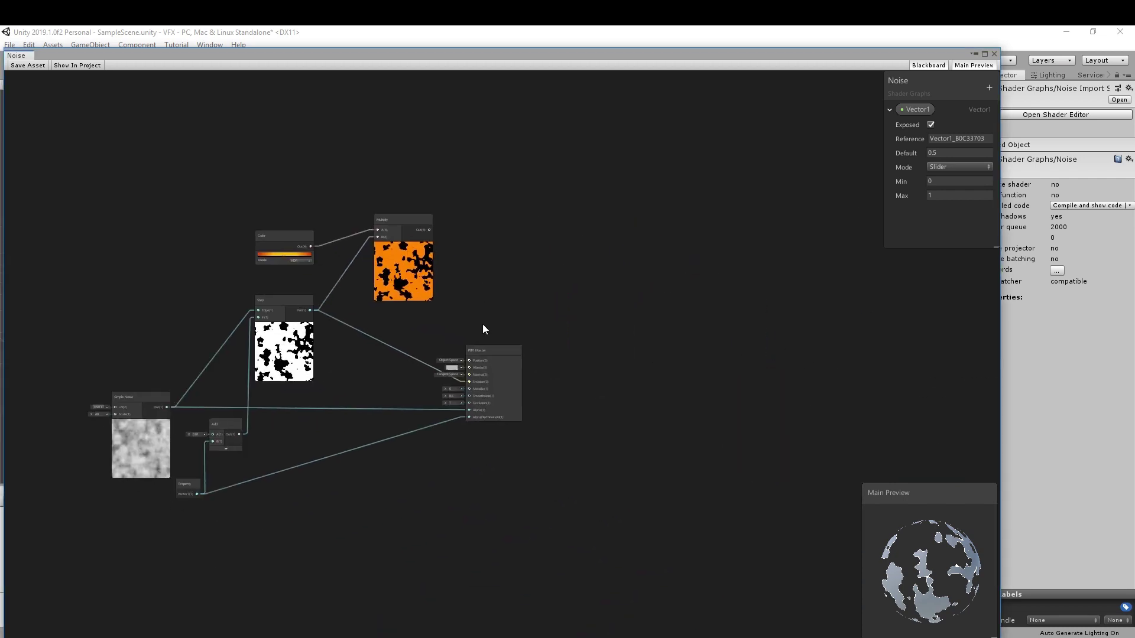
scroll(482, 326, up, 4)
mouse_move(441, 161)
mouse_down()
mouse_move(507, 436)
mouse_move(508, 424)
mouse_up()
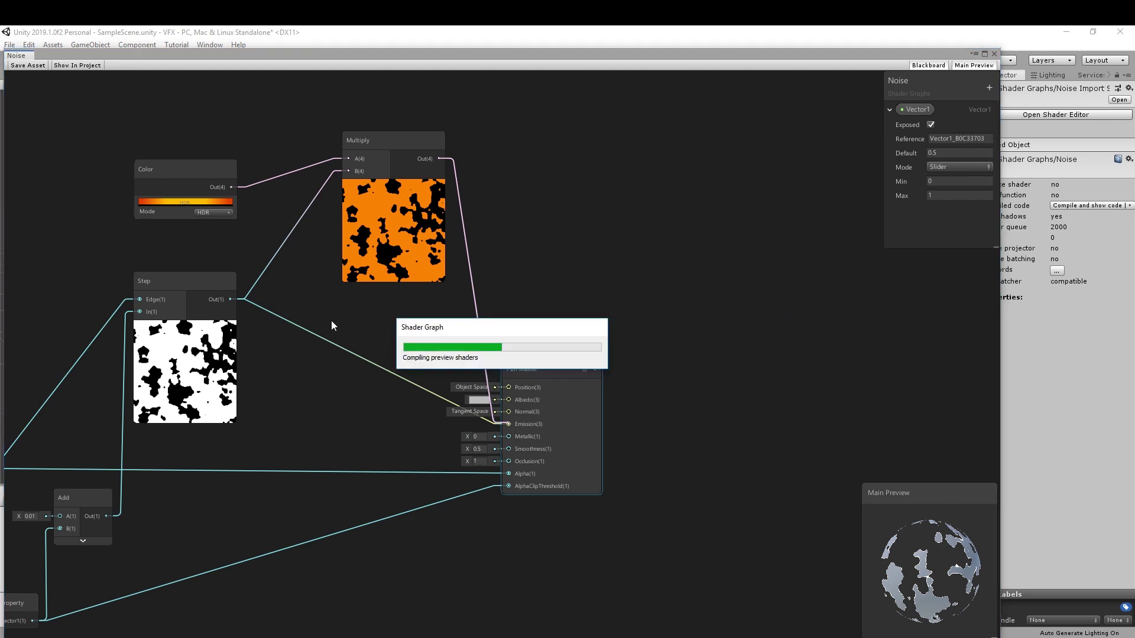
- Select the PBR Master node and move the graph window to reveal the Scene and Game views
middle_drag(568, 278, 751, 307)
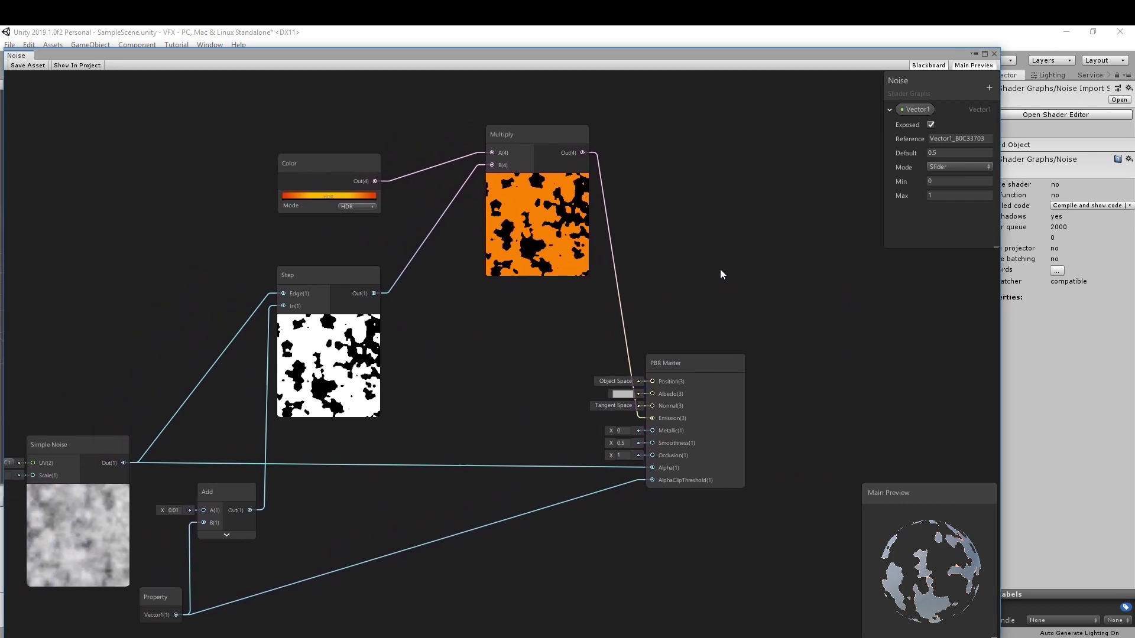
click(732, 369)
scroll(627, 402, down, 3)
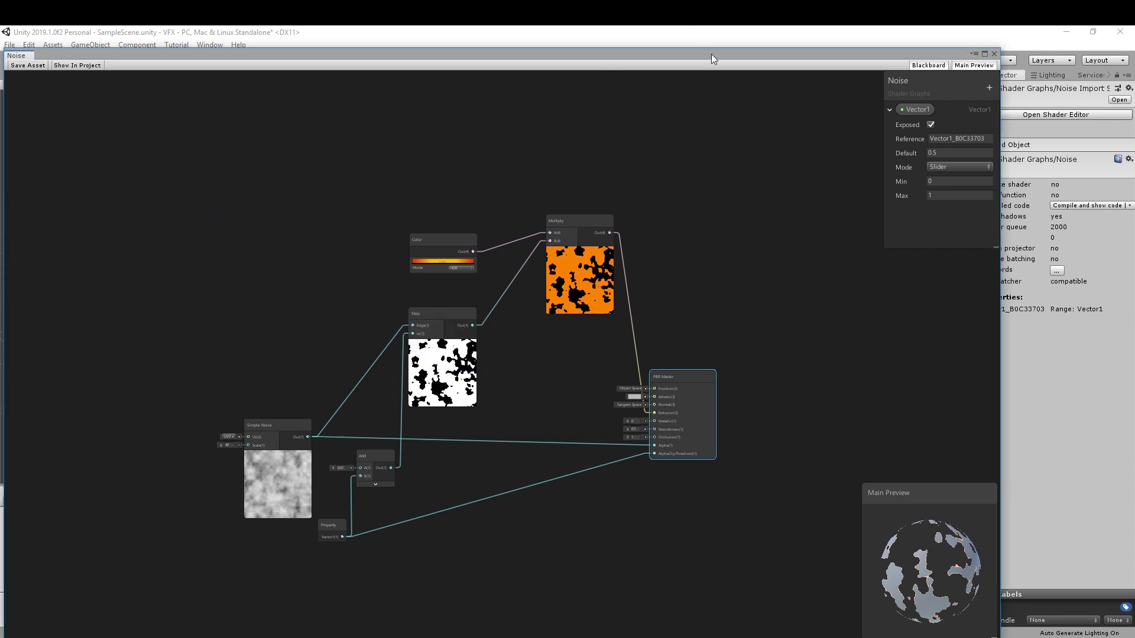
drag(711, 54, 677, 522)
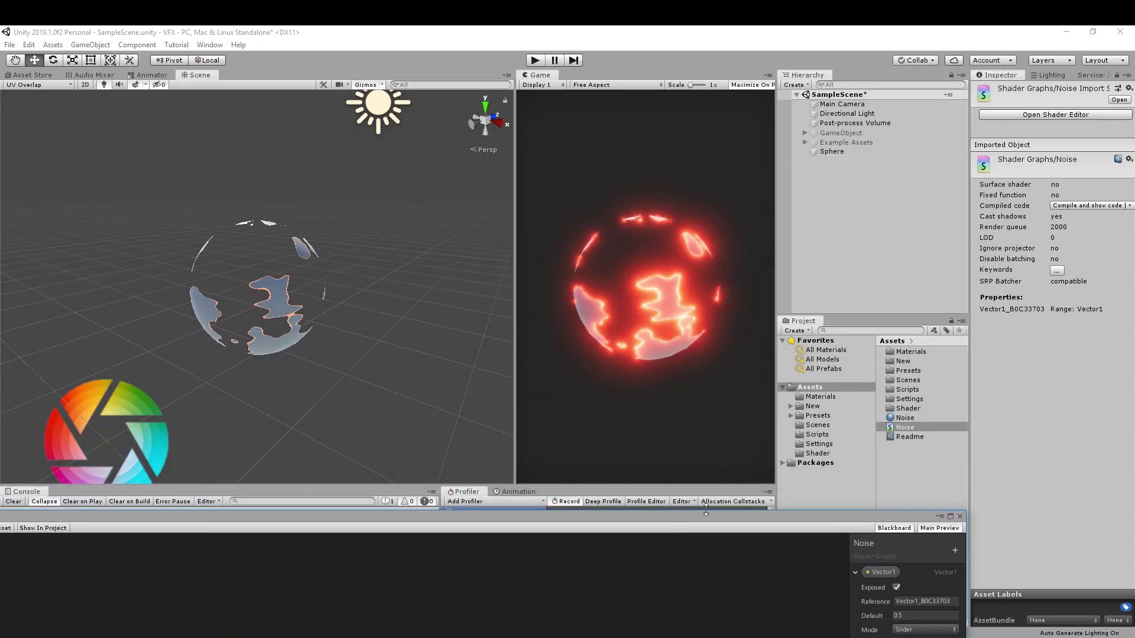
- Select the Sphere, expand its Noise material and drag the Vector1 threshold to 0.33
click(831, 151)
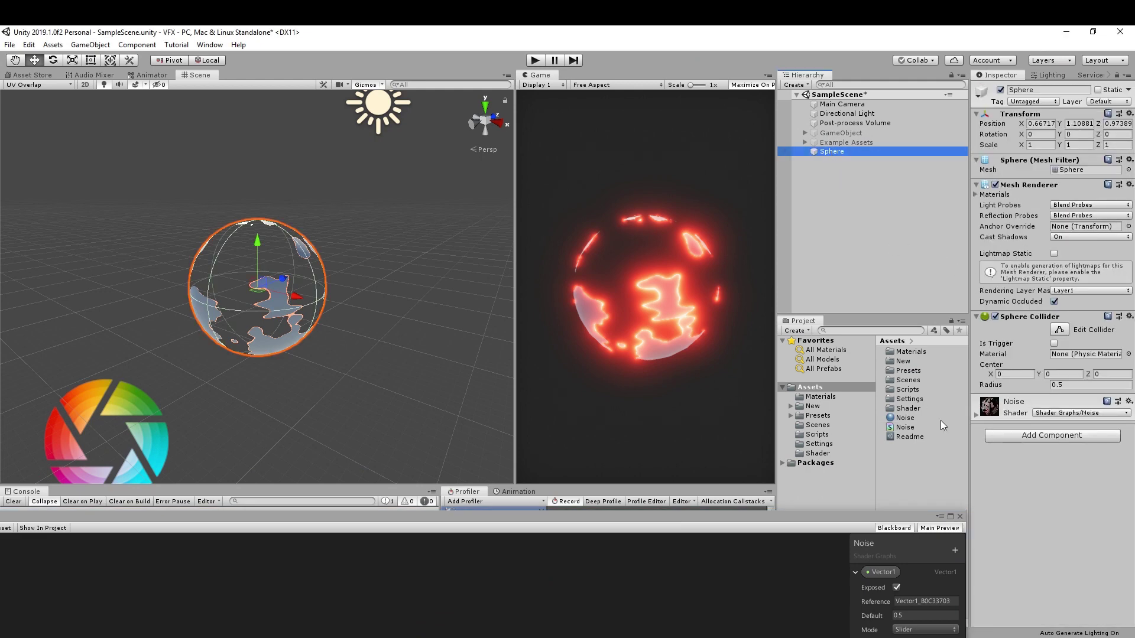
click(975, 416)
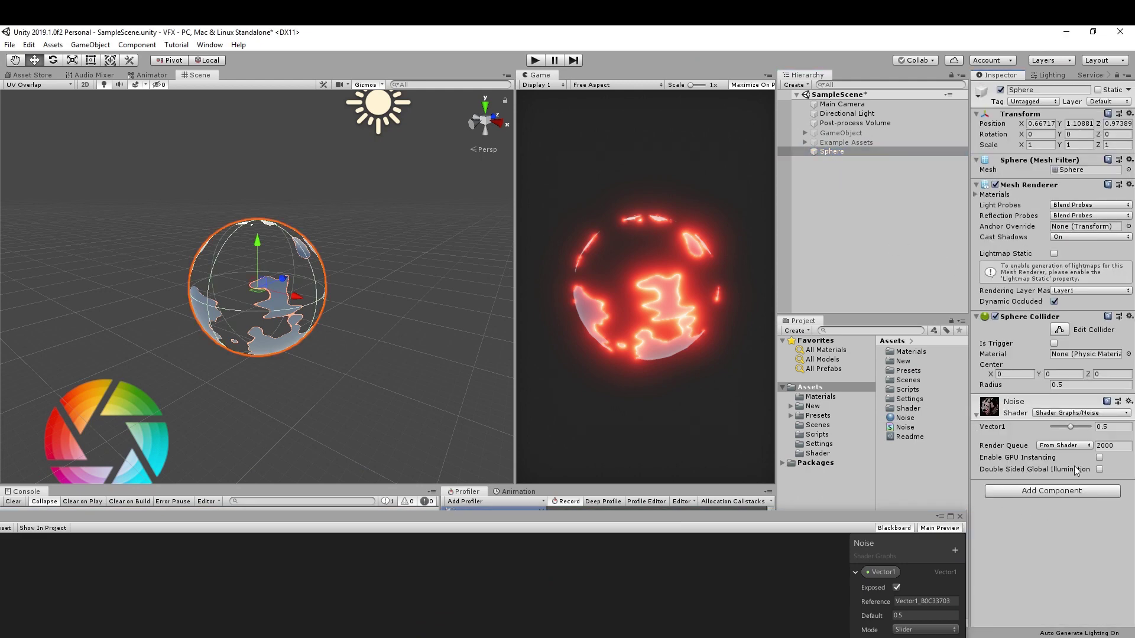
mouse_move(1071, 427)
mouse_down()
mouse_move(1090, 435)
mouse_move(1050, 436)
mouse_move(1066, 432)
mouse_up()
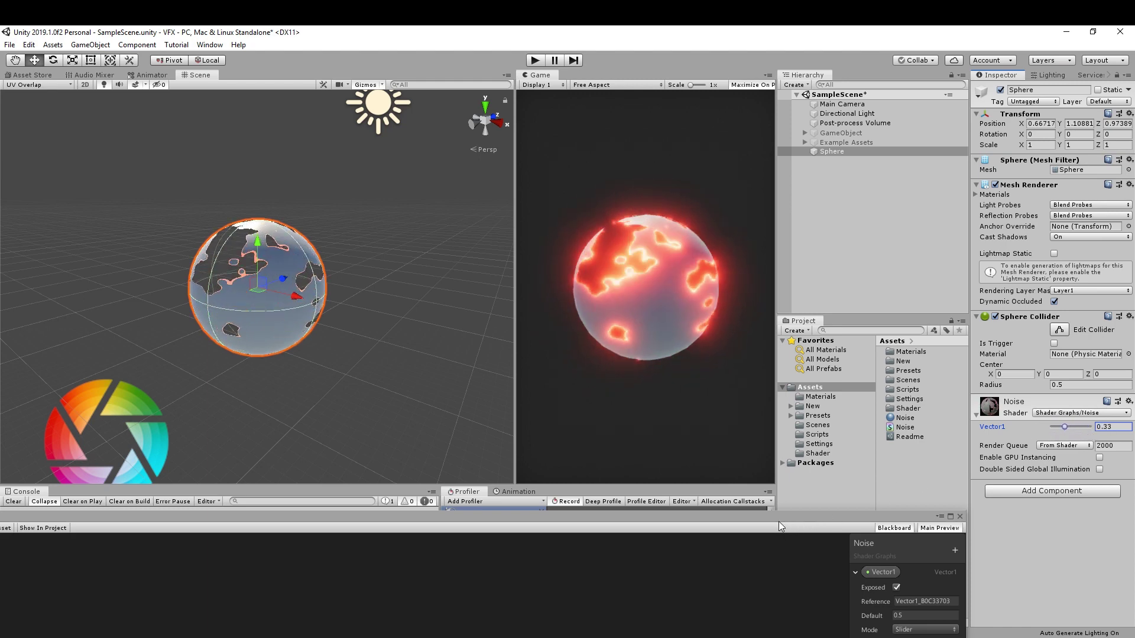
drag(778, 521, 850, 124)
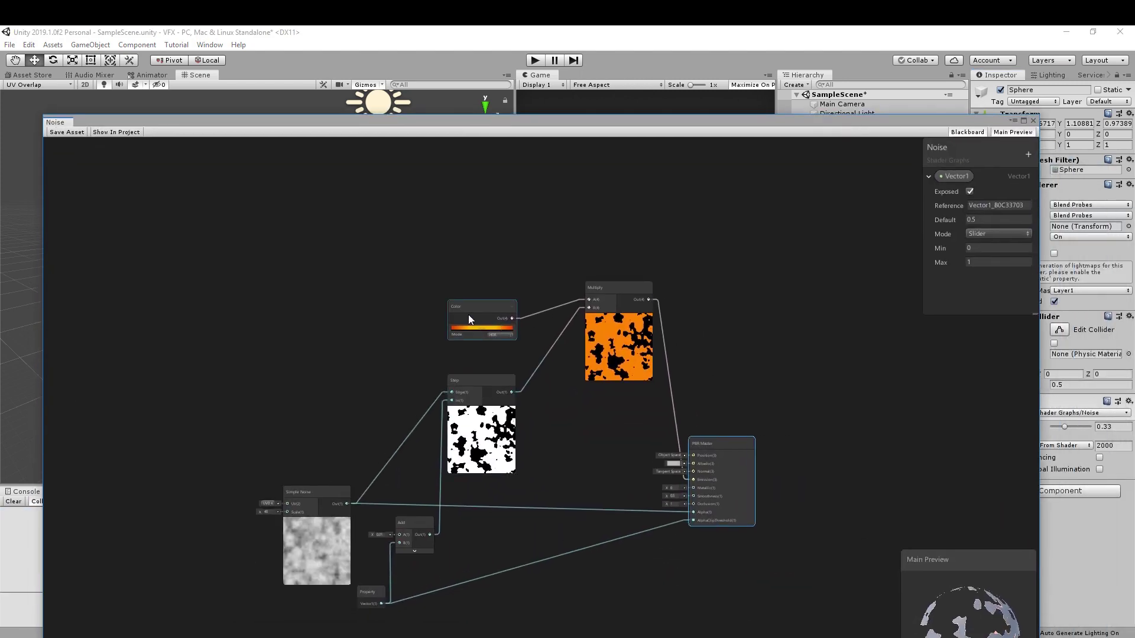
- Convert the Color node to an exposed property, save the graph asset and dock the window
right_click(478, 305)
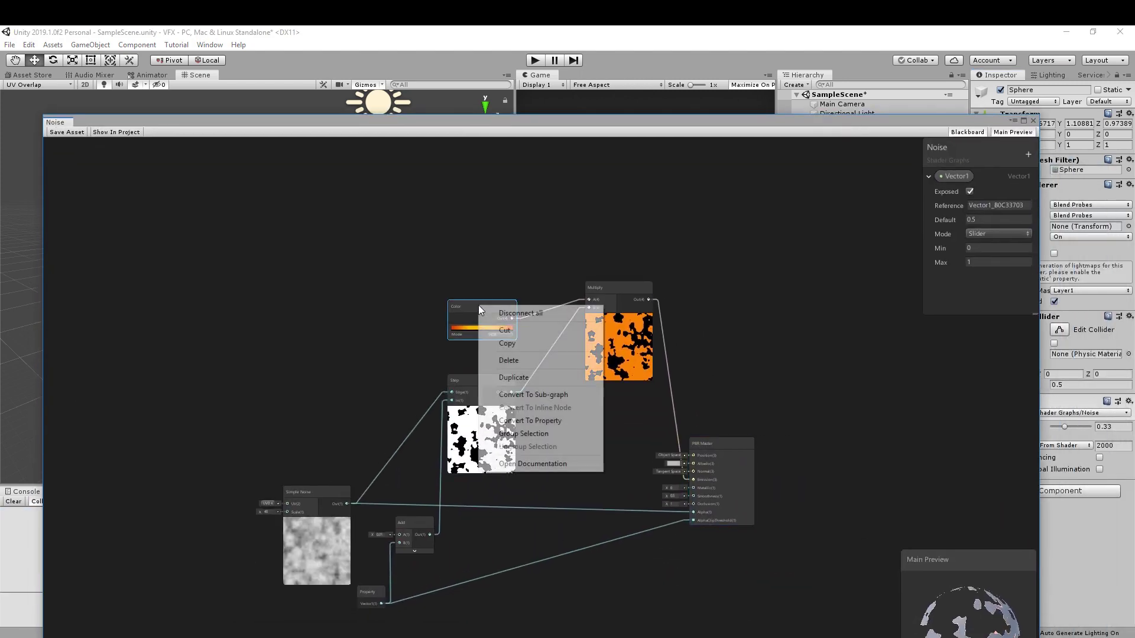
click(507, 422)
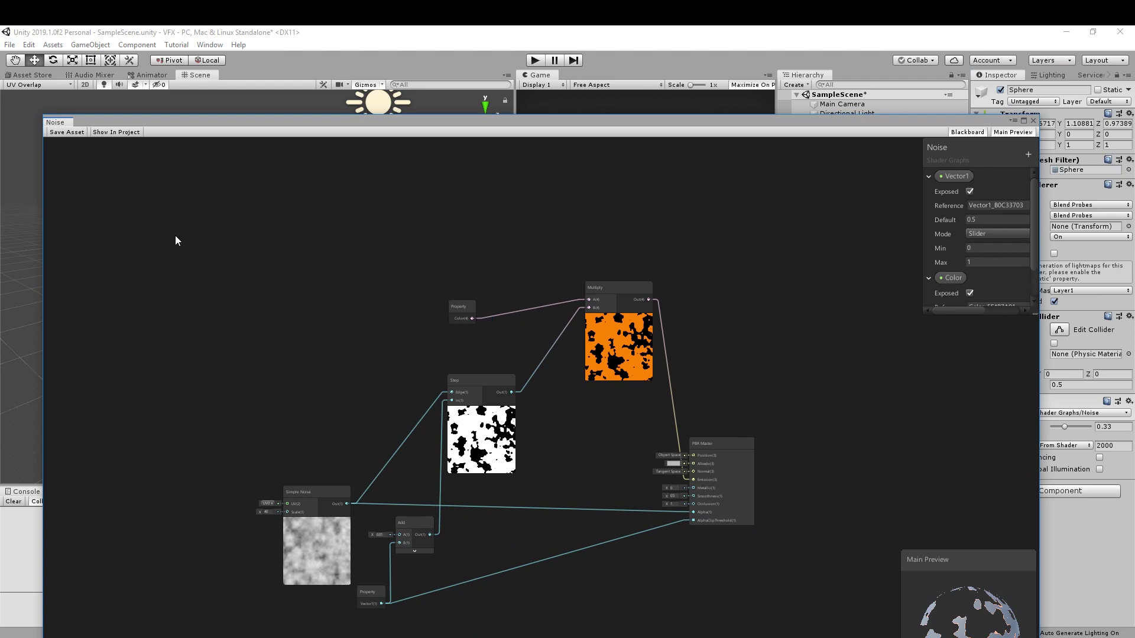
click(56, 135)
click(449, 307)
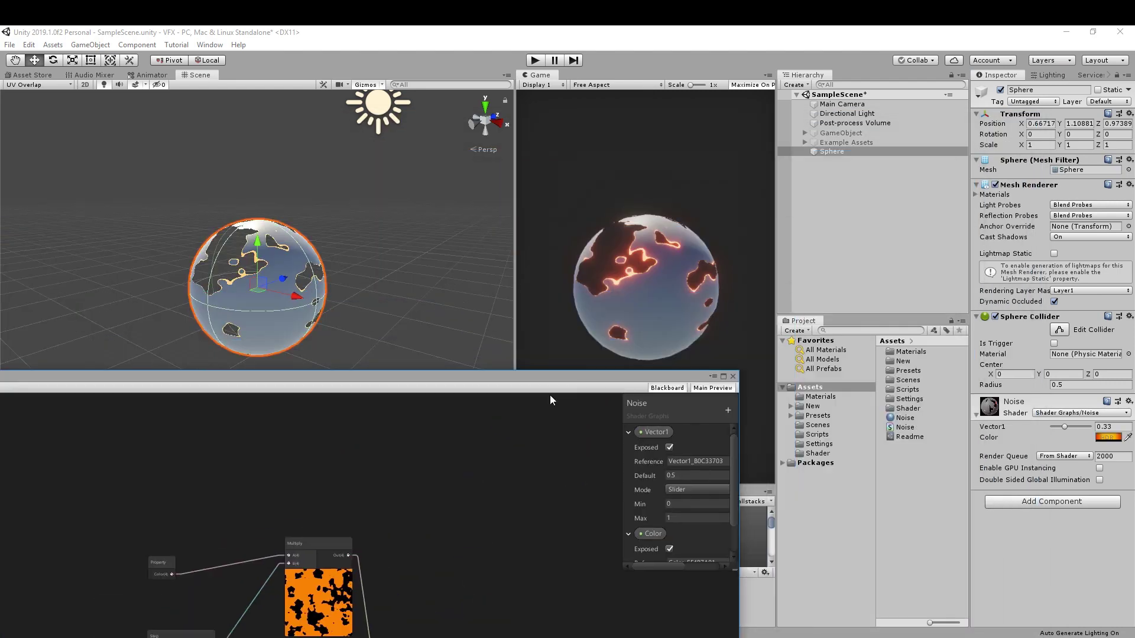
drag(867, 122, 449, 494)
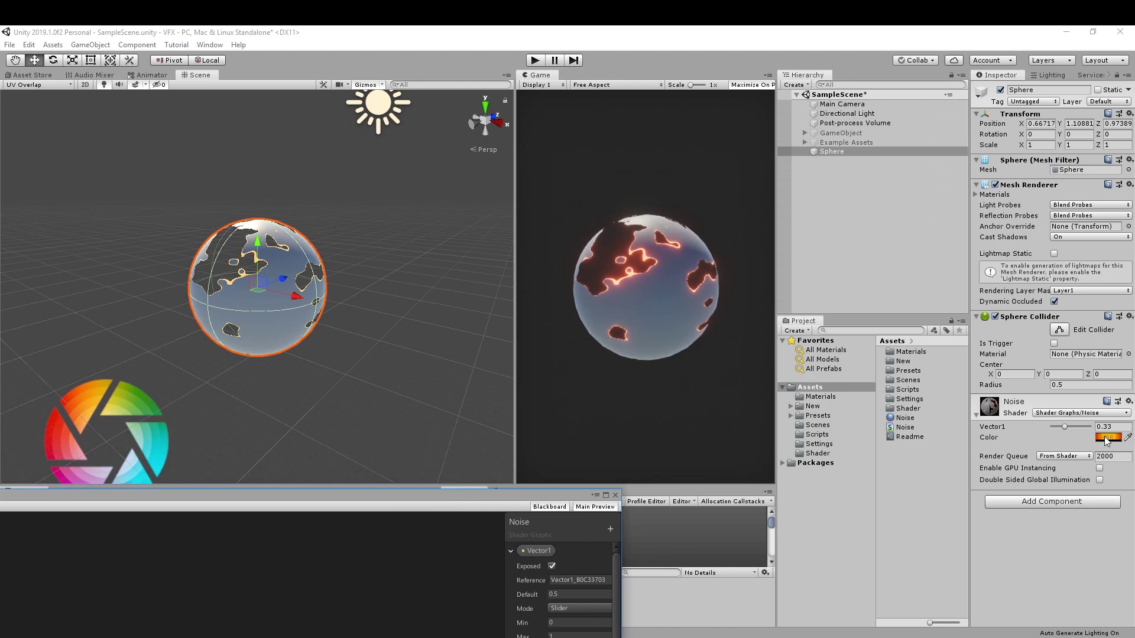
- Make the edge glow magenta at HDR intensity 6.4169 and set the Vector1 threshold to 0.44
drag(1066, 427, 1069, 433)
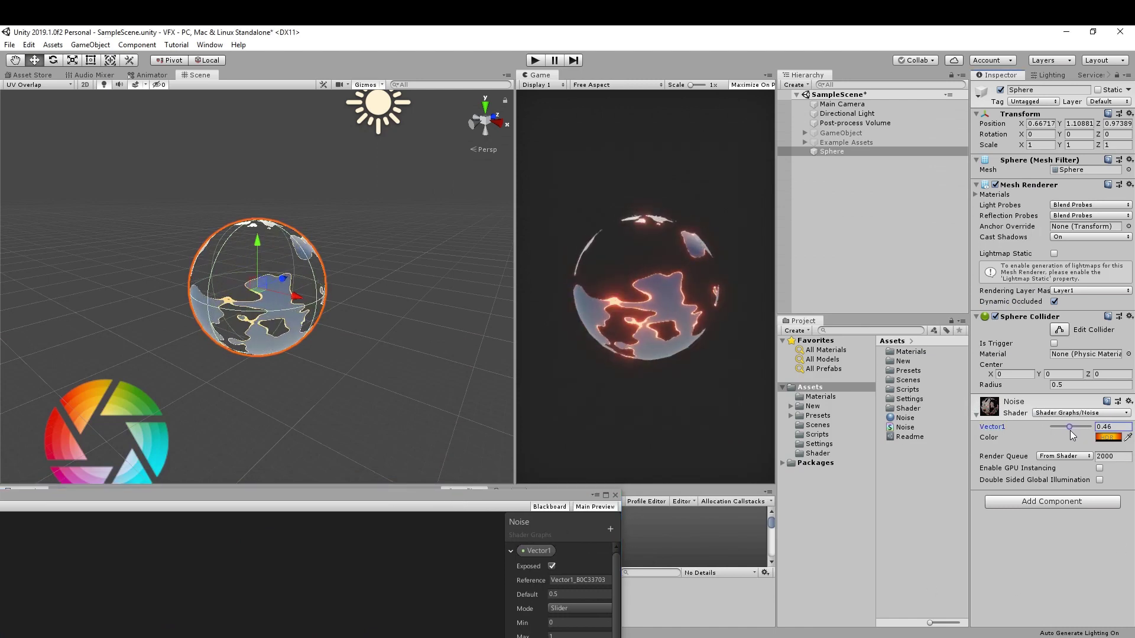
click(1106, 438)
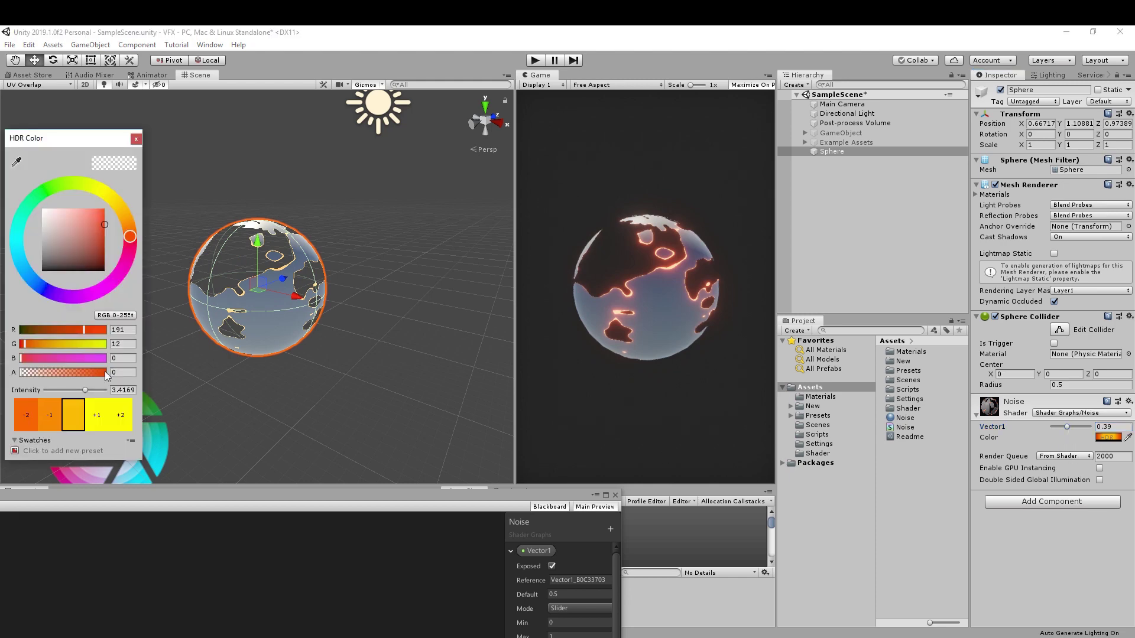
drag(42, 286, 20, 260)
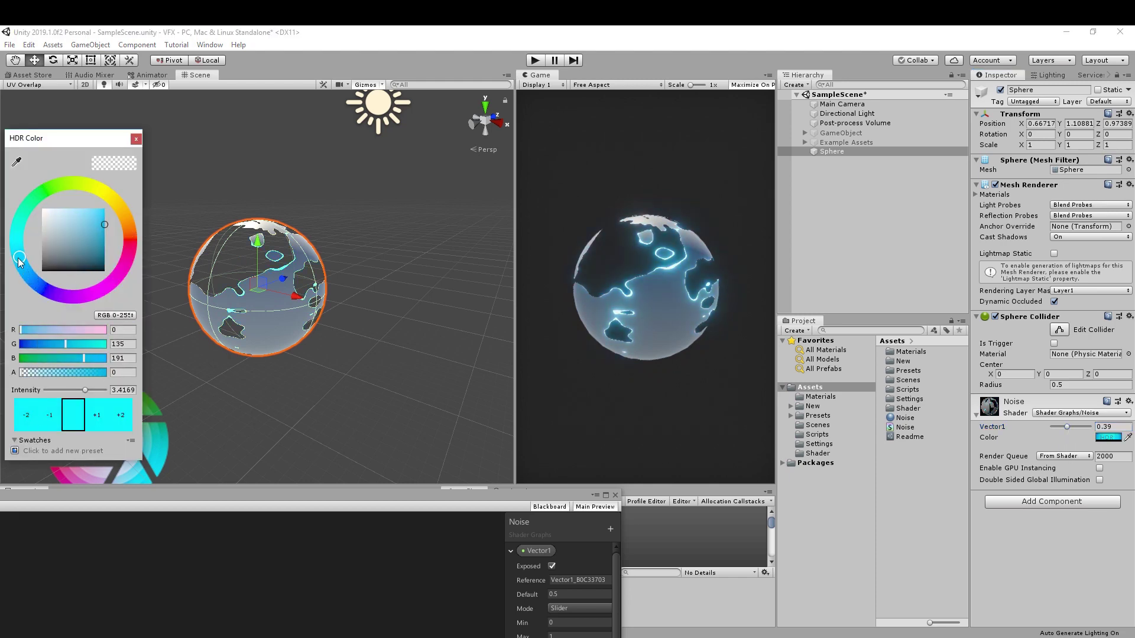
click(98, 418)
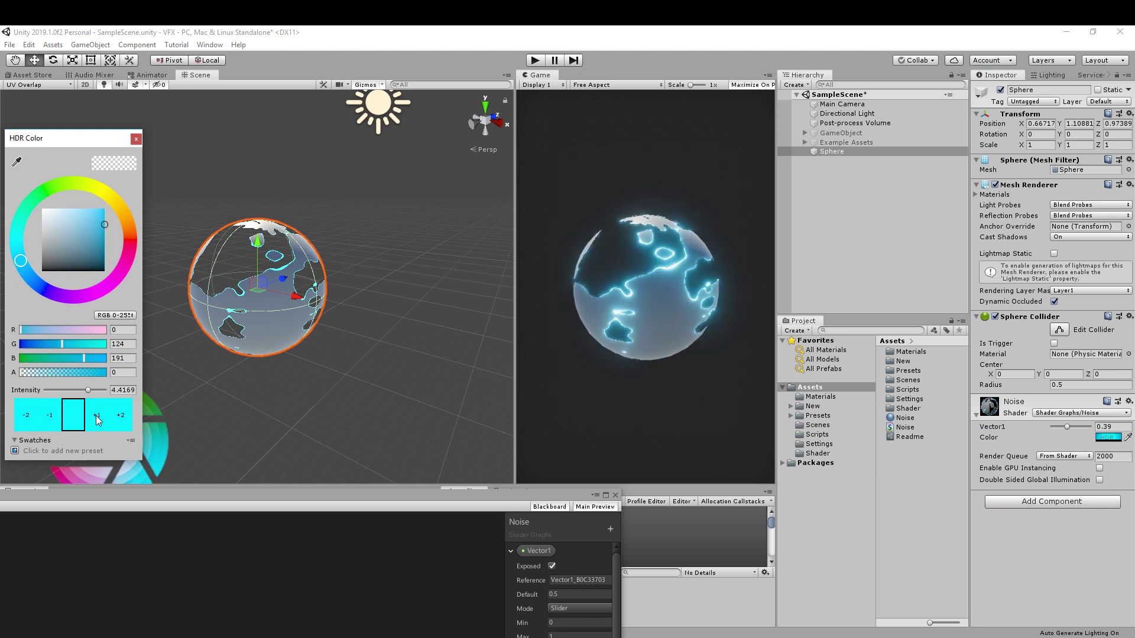
mouse_move(112, 284)
mouse_down()
mouse_move(108, 207)
mouse_move(20, 205)
mouse_move(119, 275)
mouse_up()
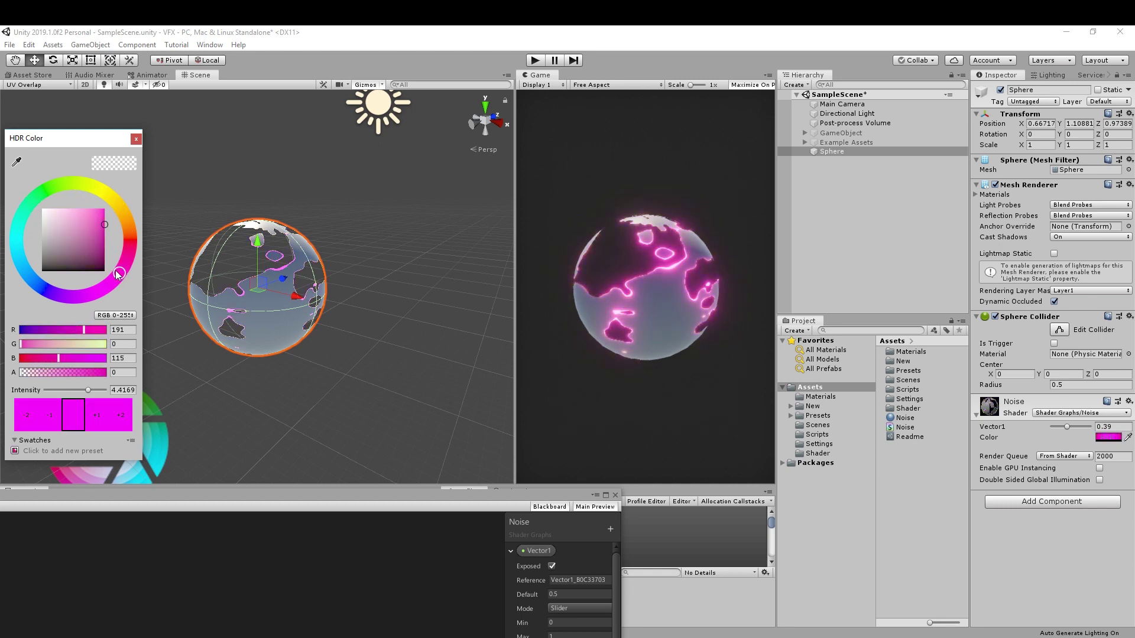
click(95, 421)
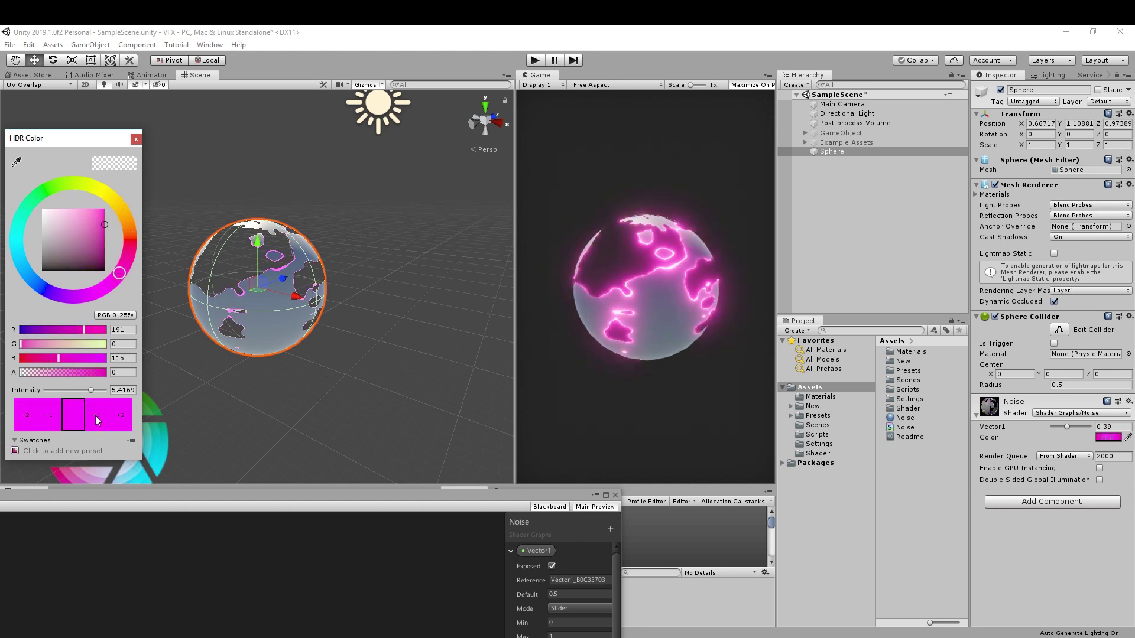
click(98, 420)
drag(1067, 426, 1070, 436)
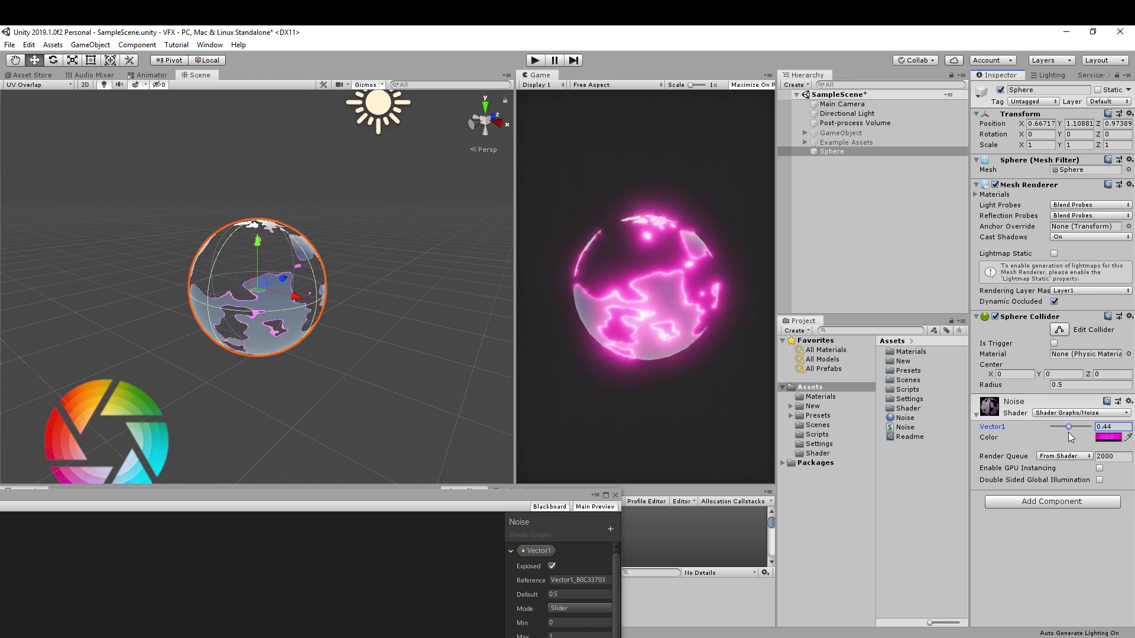
- Try a green edge glow one intensity step lower and preview it with the Vector1 slider
click(1107, 438)
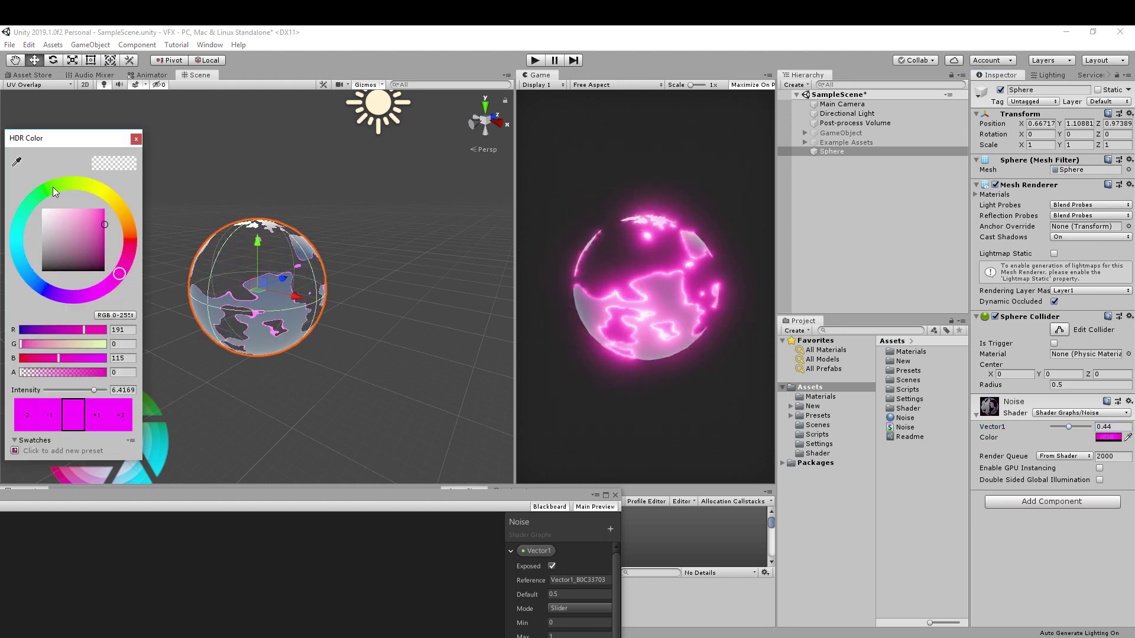
drag(54, 190, 42, 193)
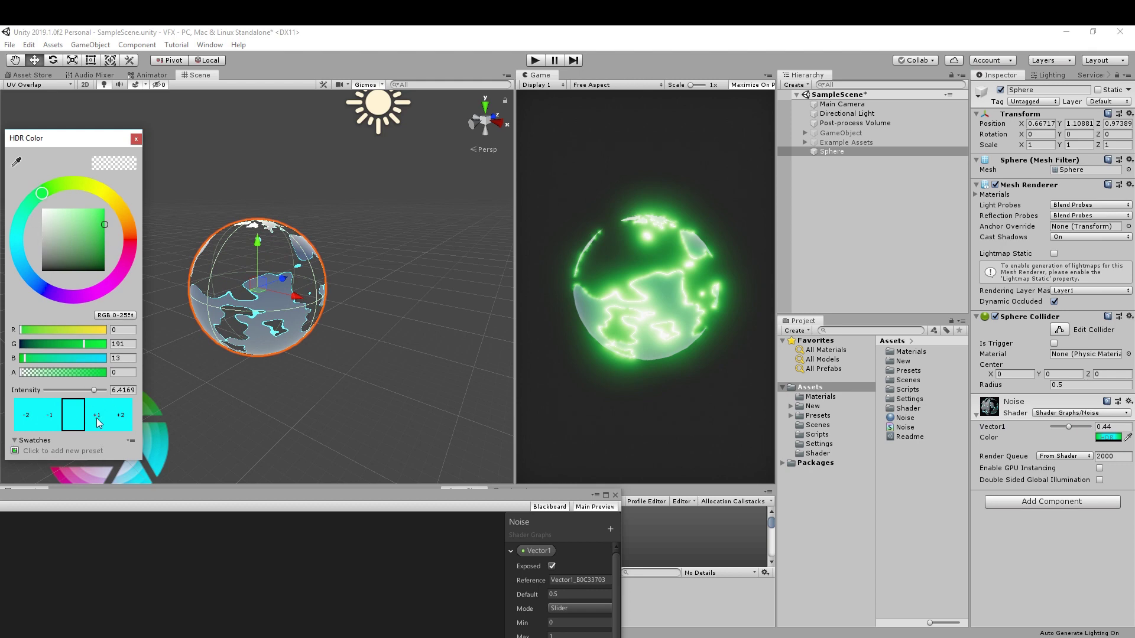
click(51, 418)
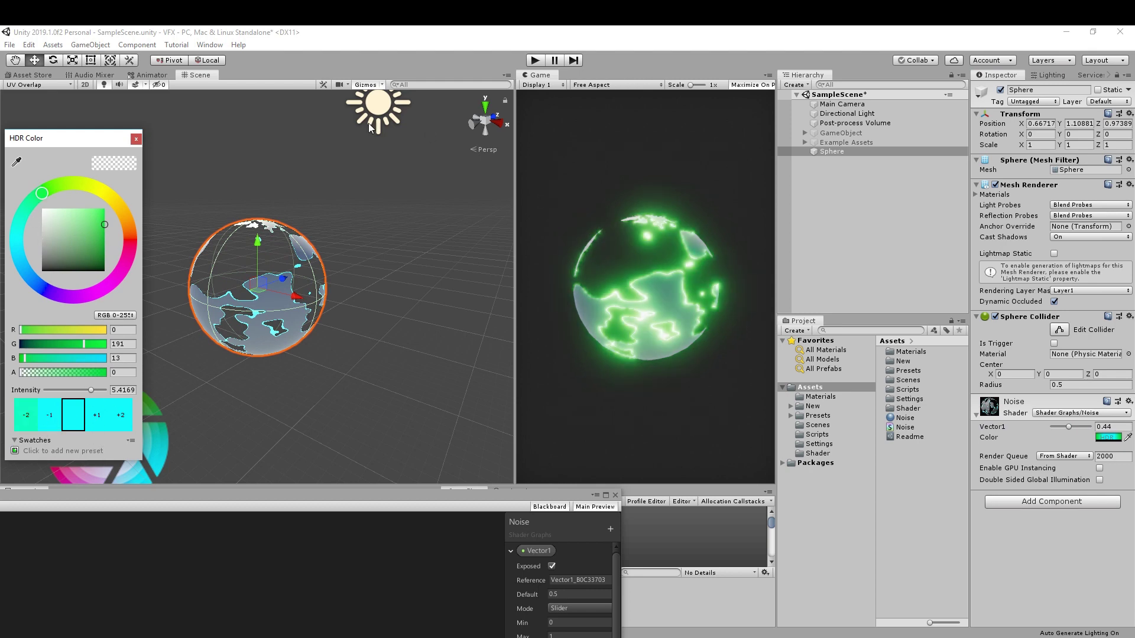
drag(1070, 427, 1070, 434)
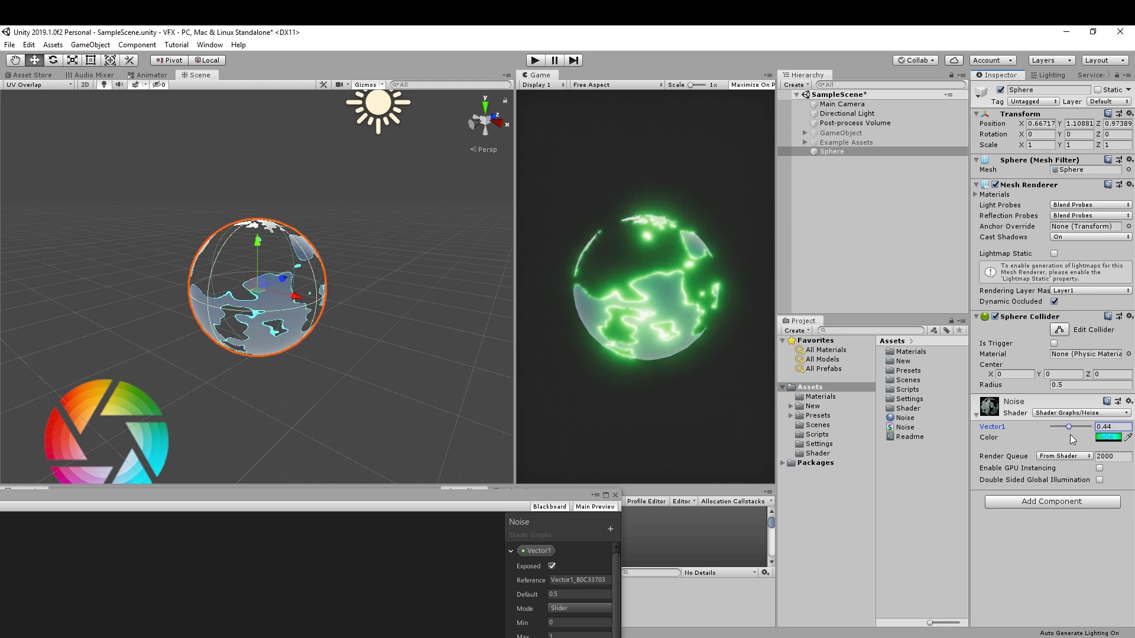
- Switch the edge glow to red at intensity 6.4169 and set Vector1 to 0.43
click(1108, 437)
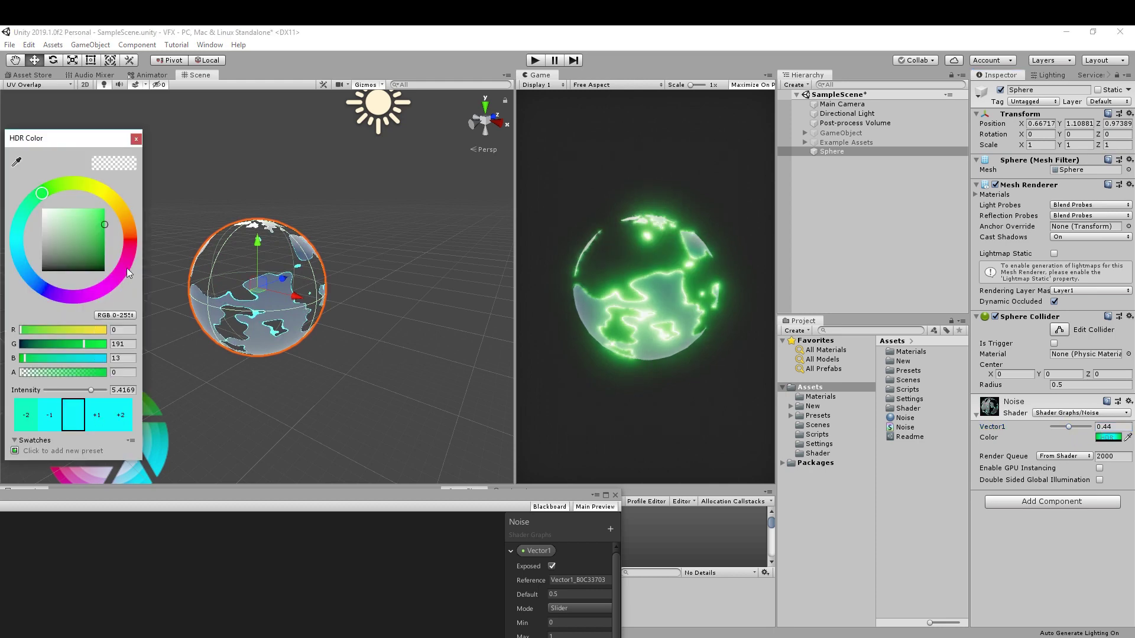
drag(128, 271, 136, 245)
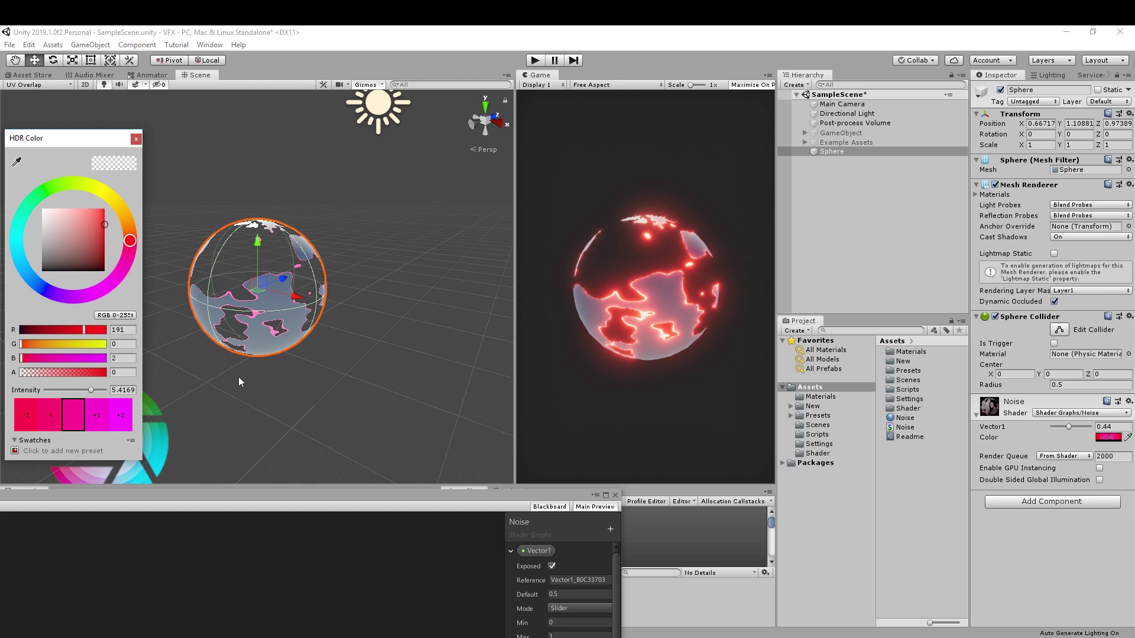
click(96, 420)
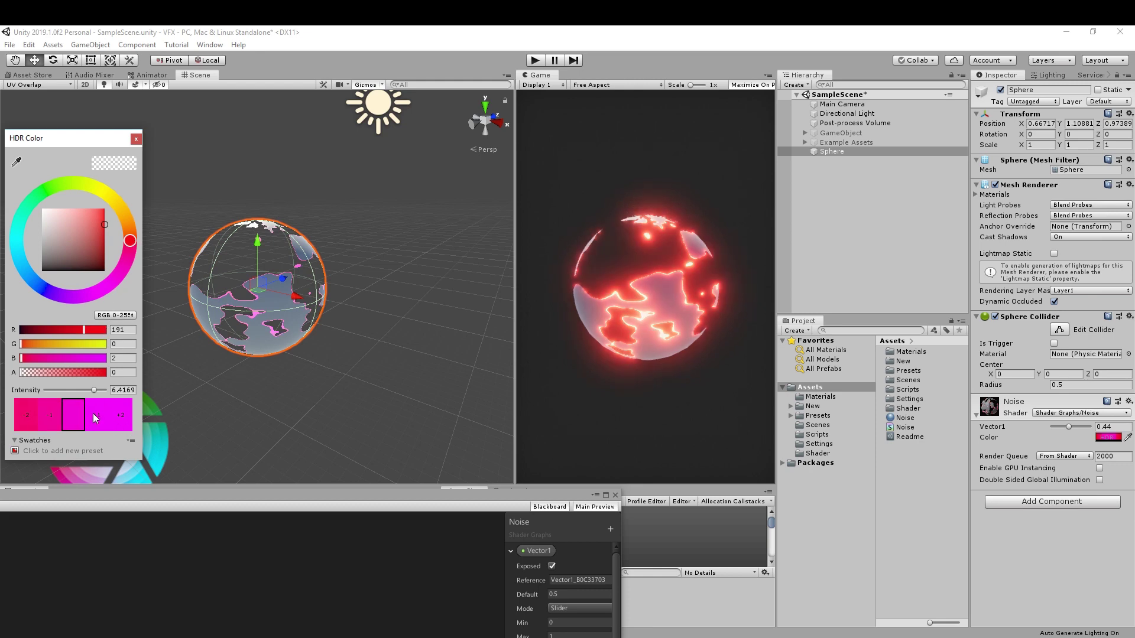
click(136, 140)
mouse_move(1069, 427)
mouse_down()
mouse_move(1079, 427)
mouse_move(1058, 427)
mouse_move(1084, 446)
mouse_move(1068, 444)
mouse_up()
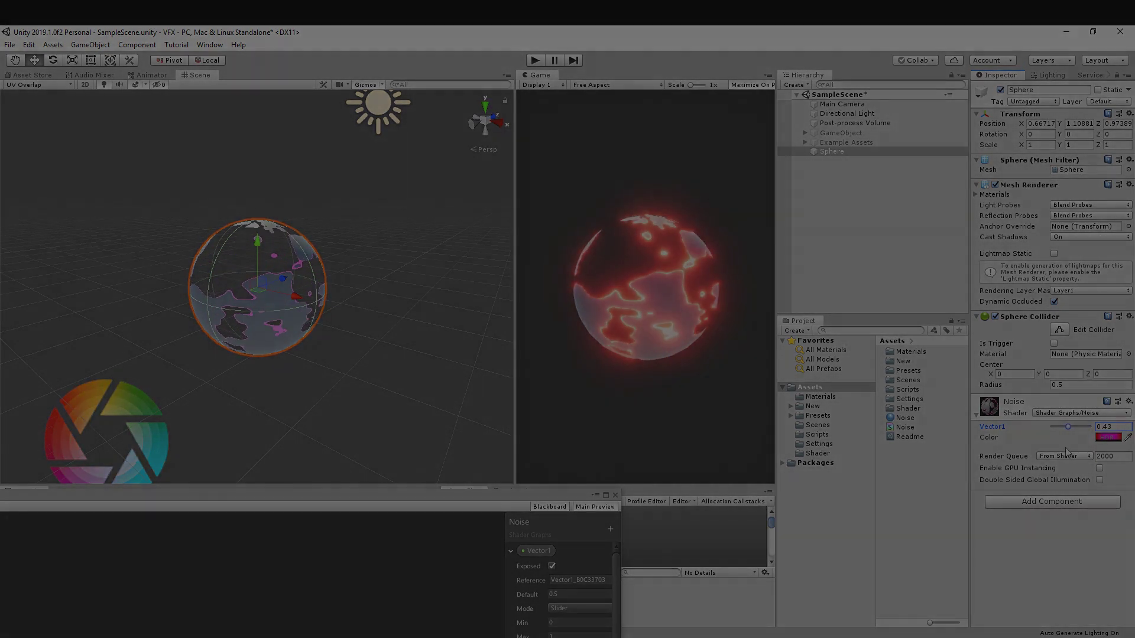